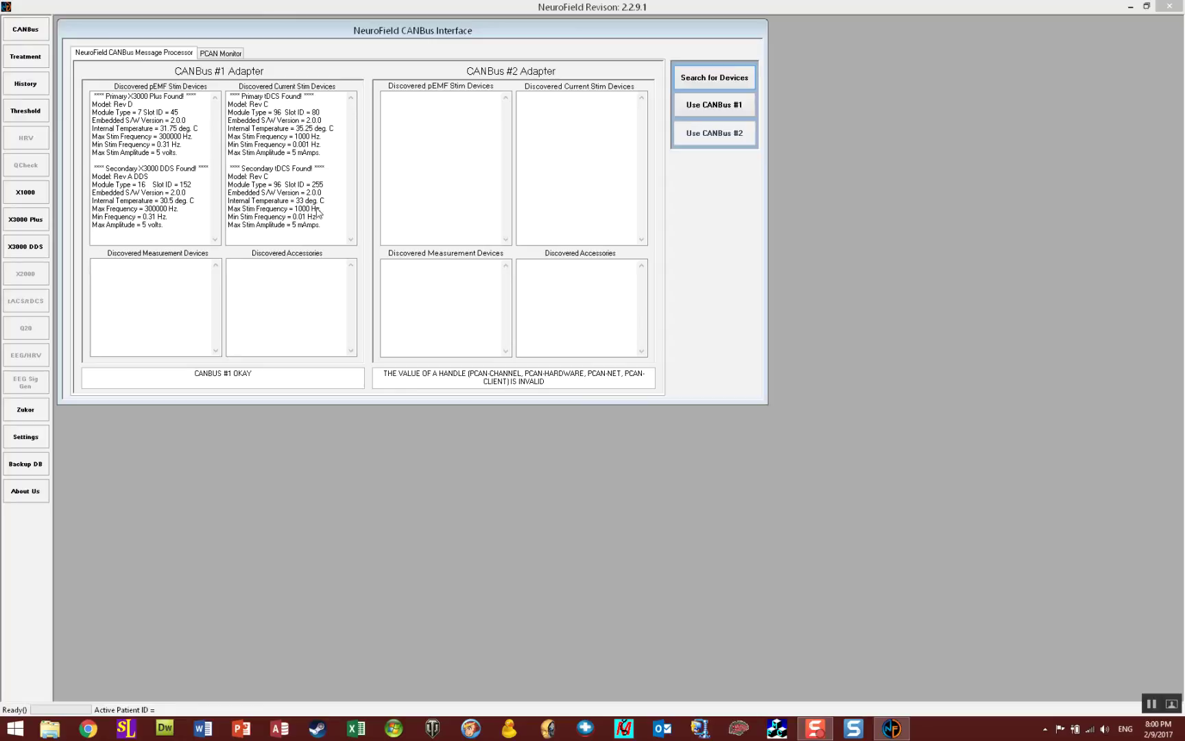
Add a test patient with last name test4, born 1-1-1980, and confirm the addition.
click(705, 104)
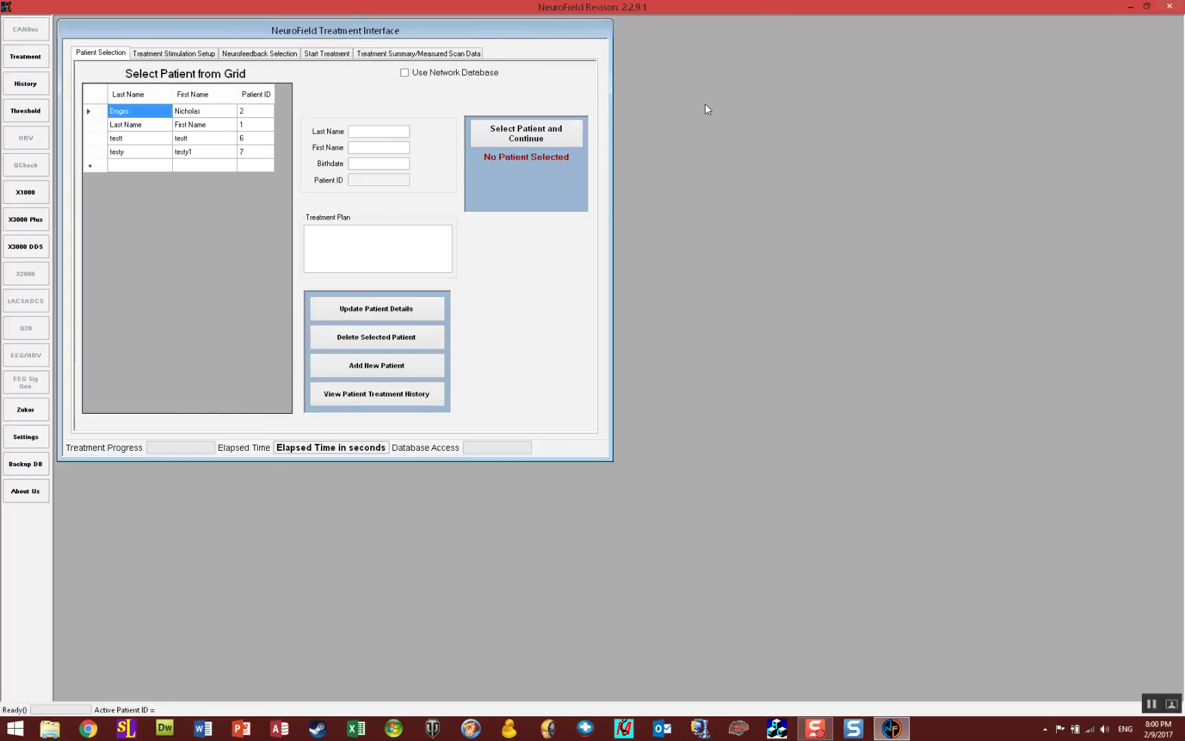
click(383, 130)
text(test4)
click(373, 147)
text(test4)
click(372, 163)
text(1-1-1990)
key(BackSpace)
key(BackSpace)
key(BackSpace)
key(BackSpace)
key(BackSpace)
text(-1980)
click(362, 373)
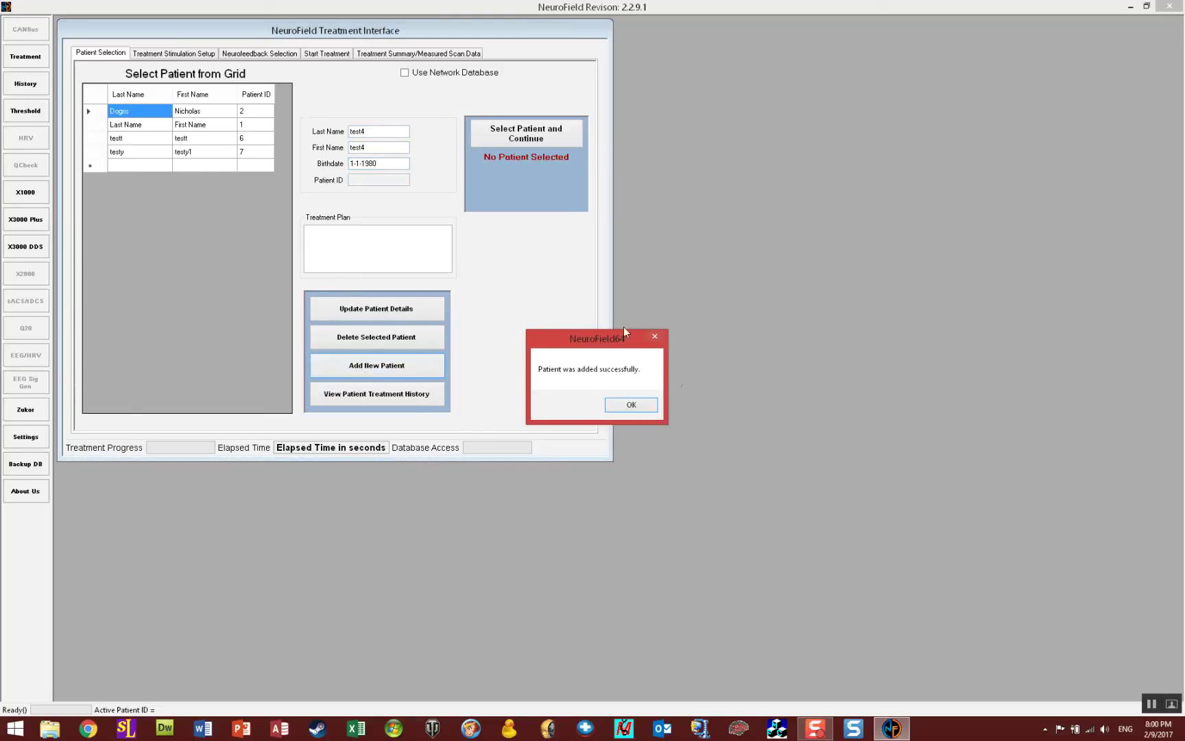
click(620, 411)
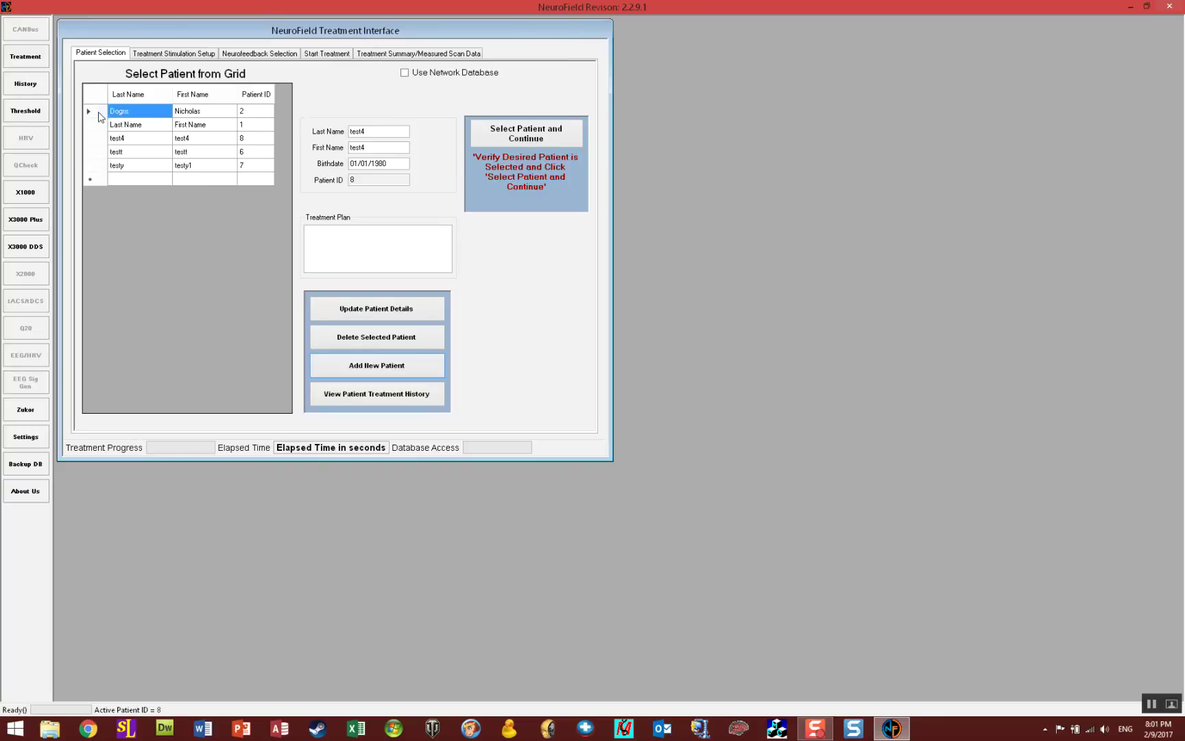
Select the new test patient's row in the grid after dismissing the No Patient Selected warning.
click(97, 128)
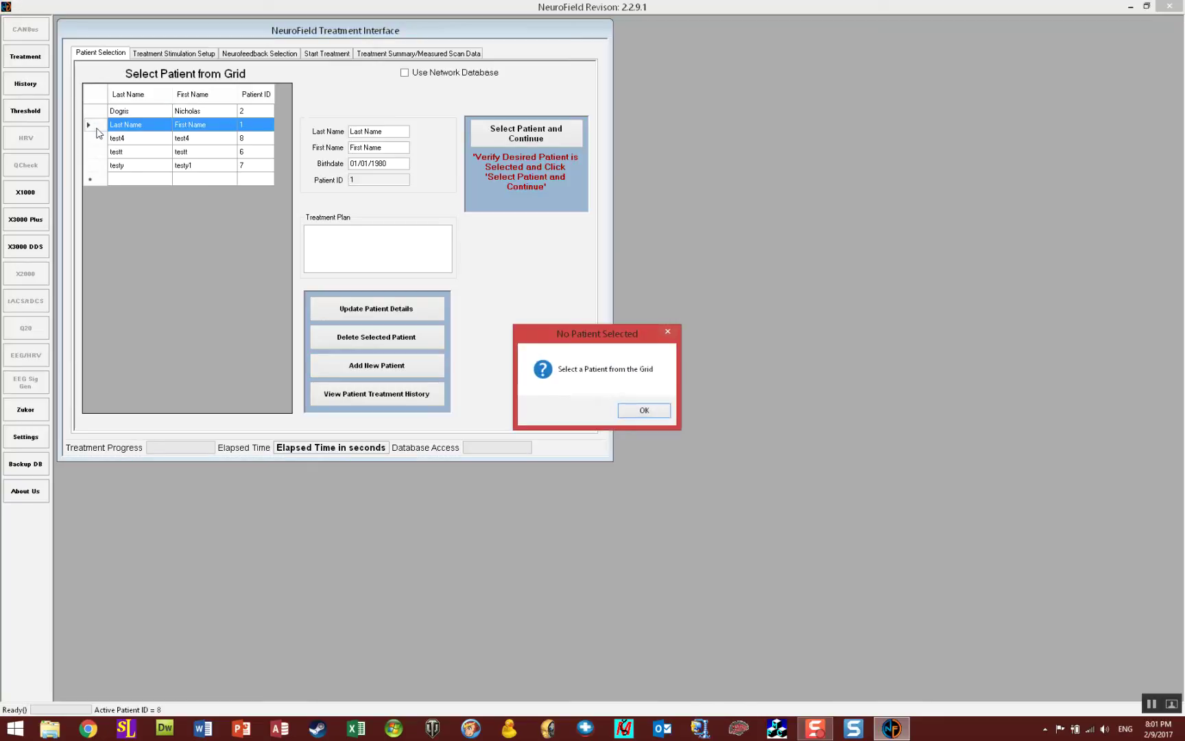
click(644, 410)
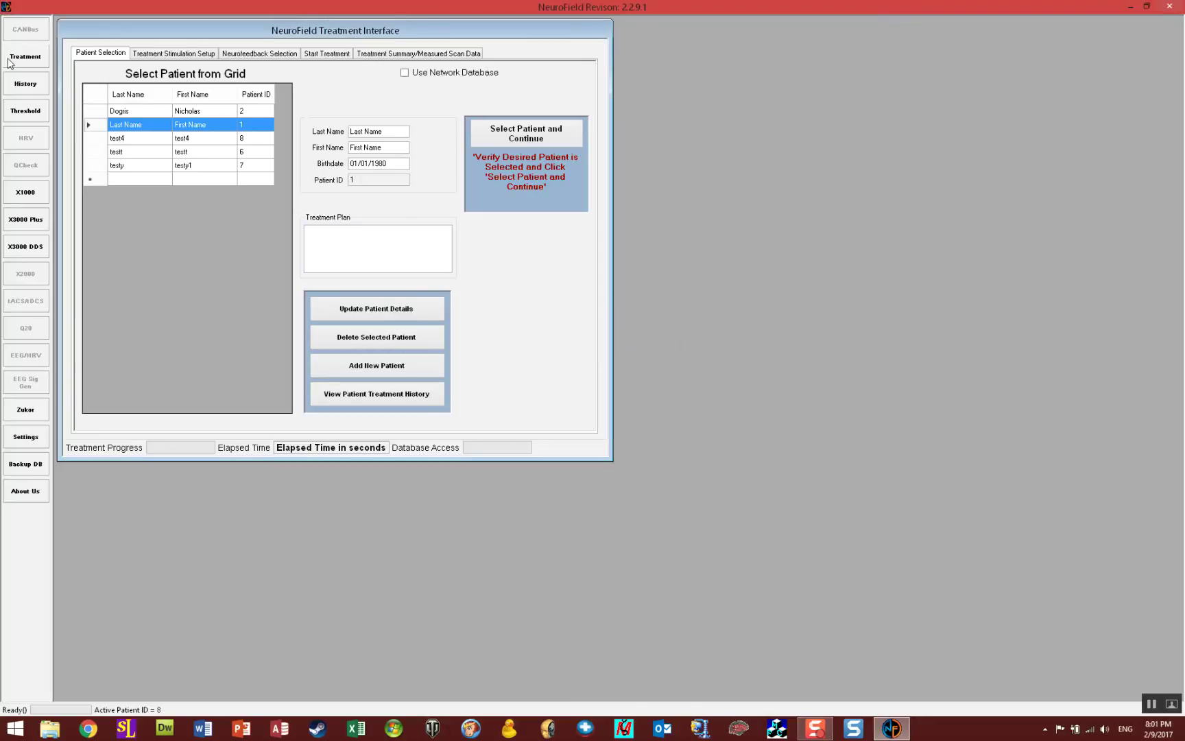
click(97, 140)
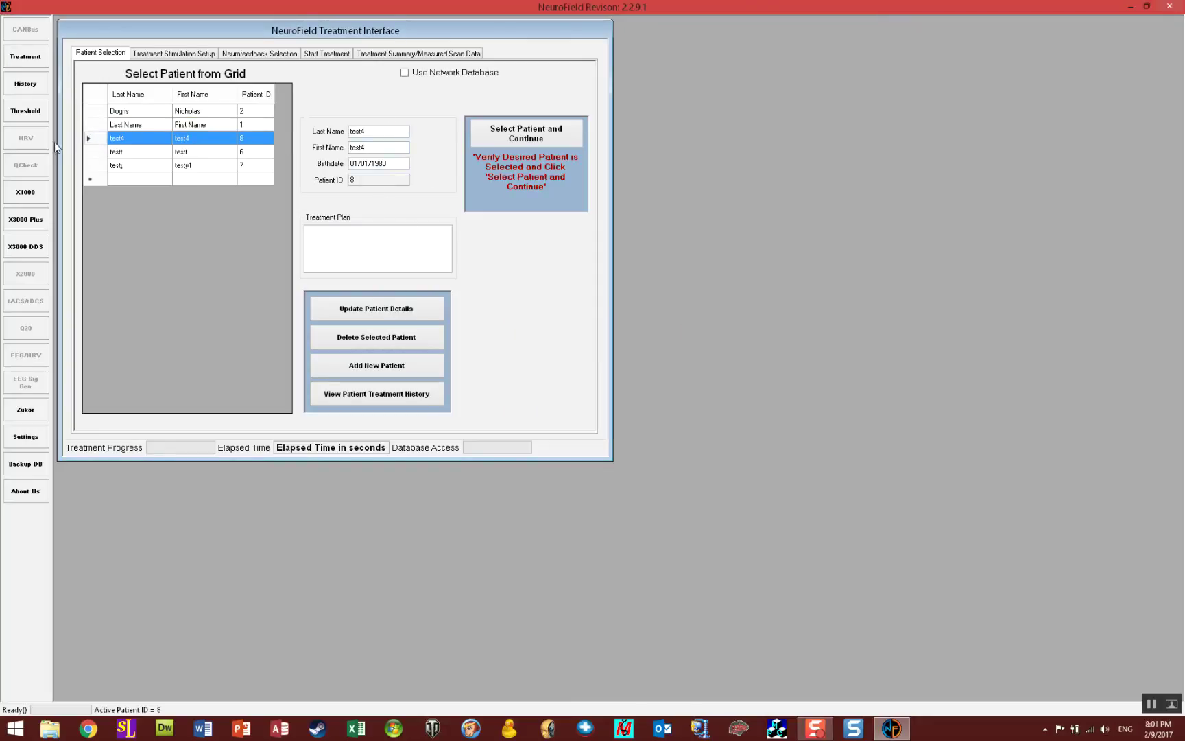
Continue to stimulation setup and enable primary and secondary EMF plus primary current stimulation.
click(530, 139)
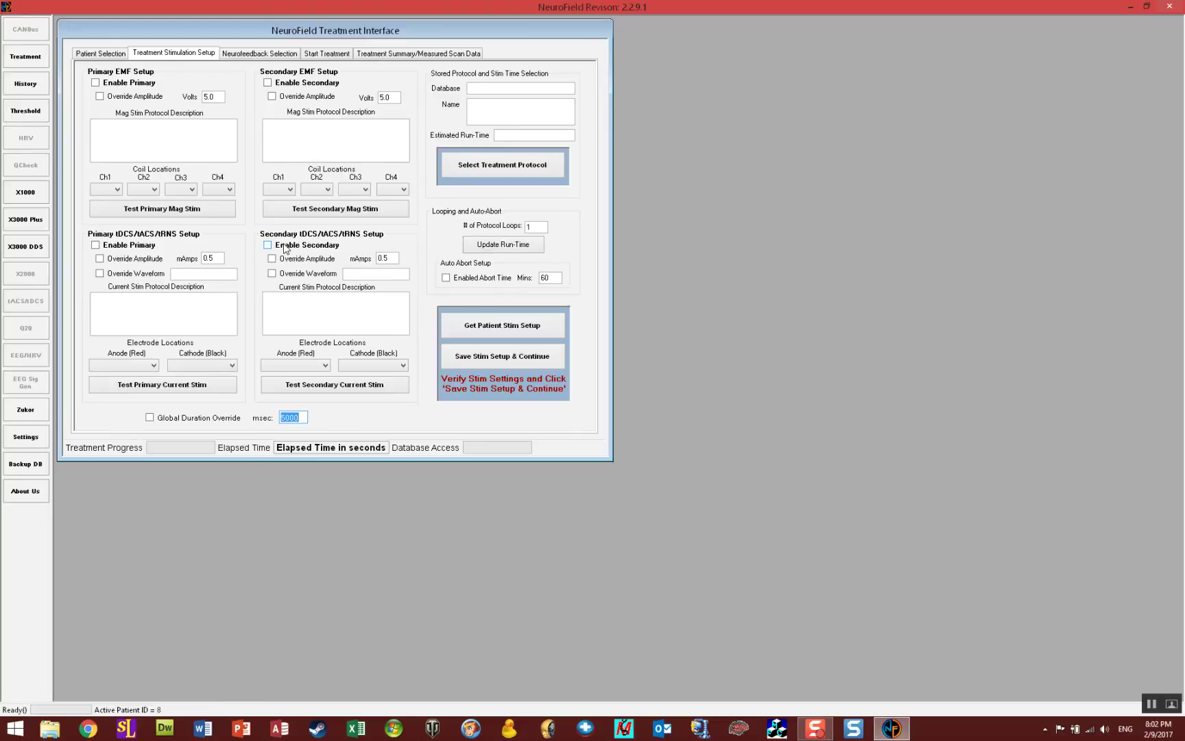
click(109, 87)
click(317, 86)
click(134, 249)
Set the primary EMF coils Ch1–Ch4 to F3, F4, C3 and C4.
click(112, 190)
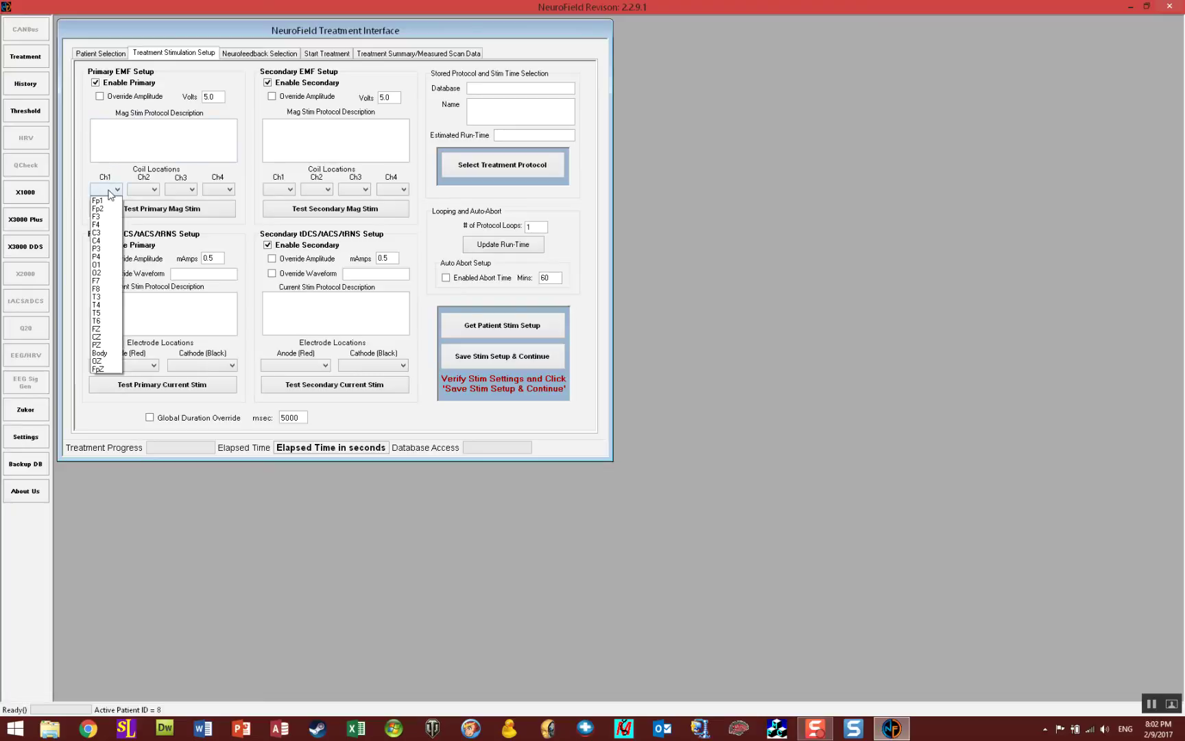
click(110, 217)
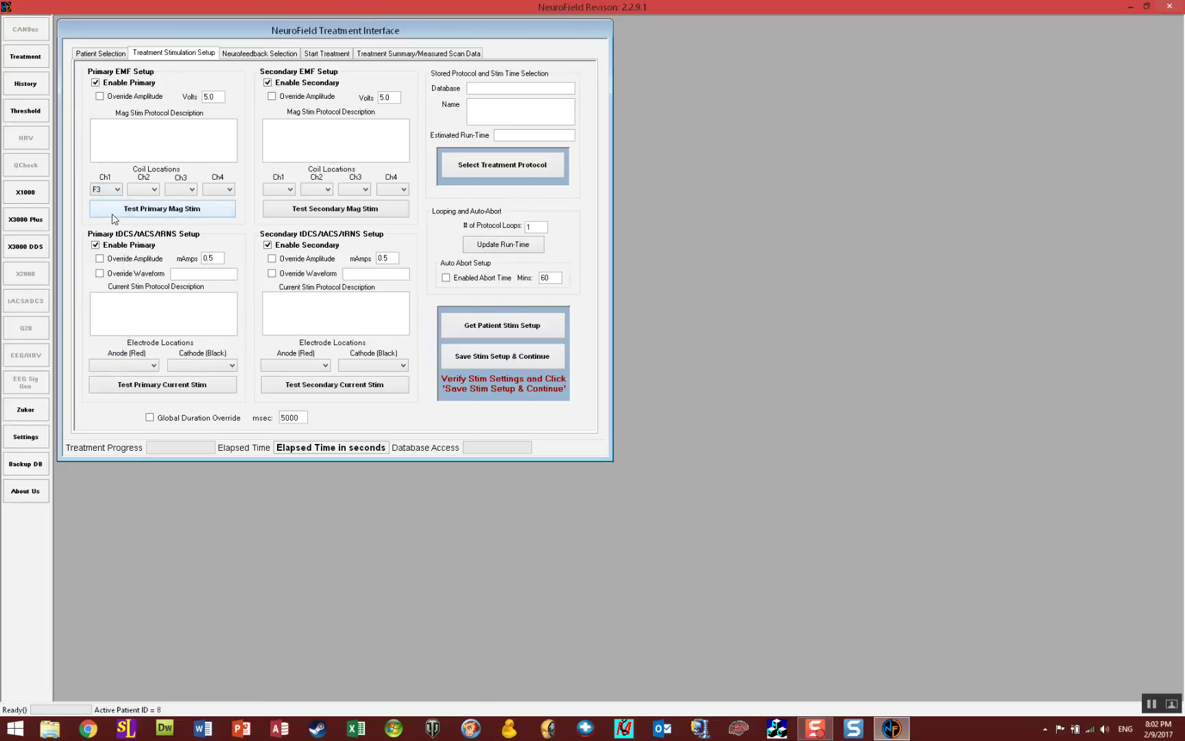
click(141, 190)
click(142, 224)
click(175, 190)
click(175, 233)
click(216, 192)
click(218, 241)
Set the secondary EMF coils Ch1–Ch4 to P3, P4, O1 and O2.
click(283, 189)
click(278, 249)
click(317, 189)
click(317, 257)
click(345, 191)
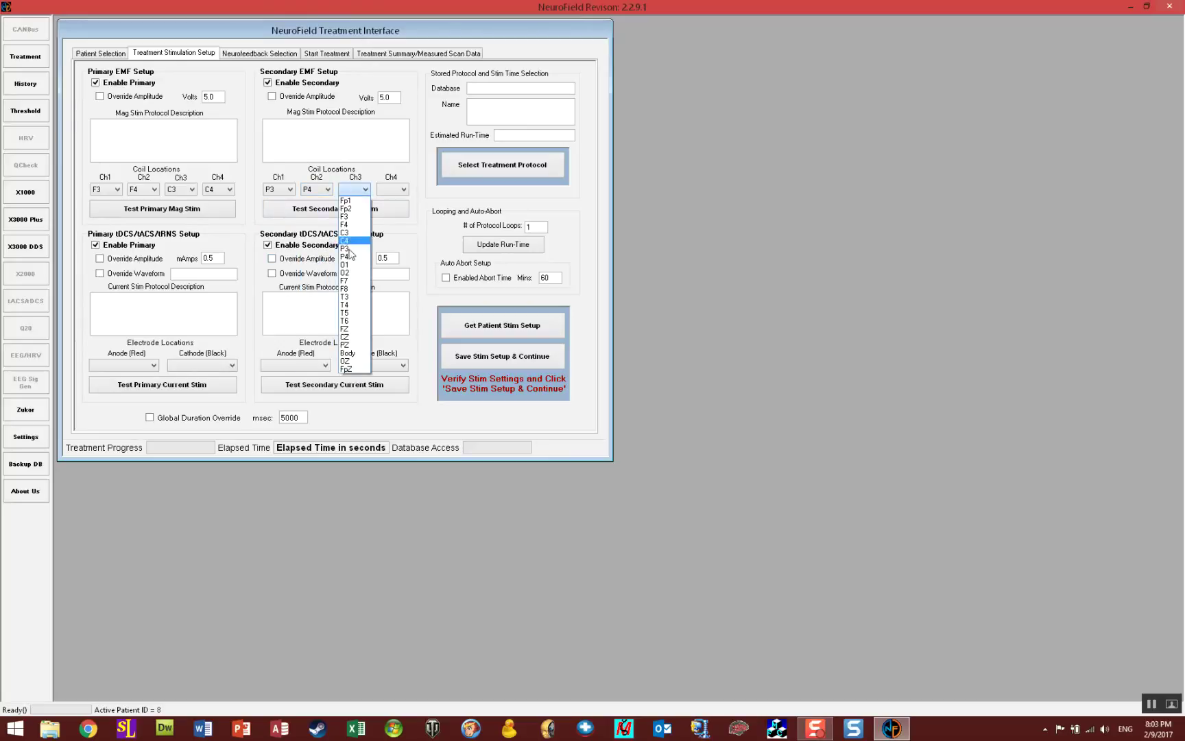
click(351, 265)
click(382, 192)
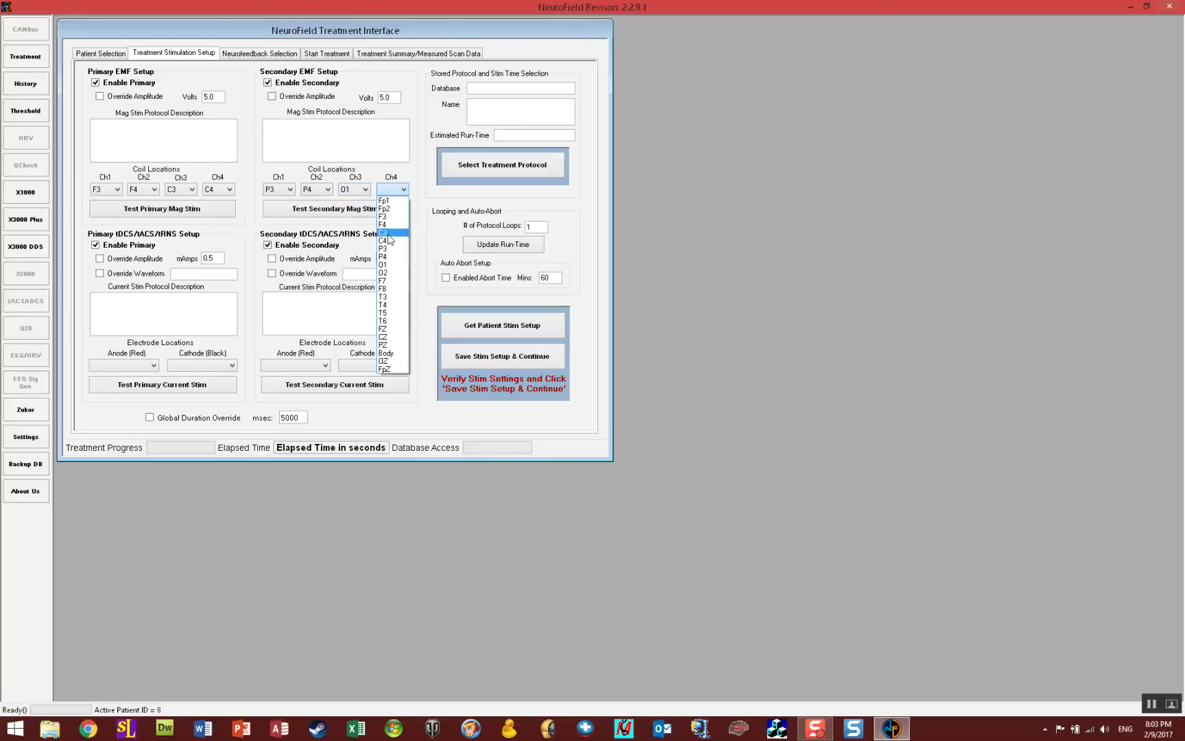
click(389, 274)
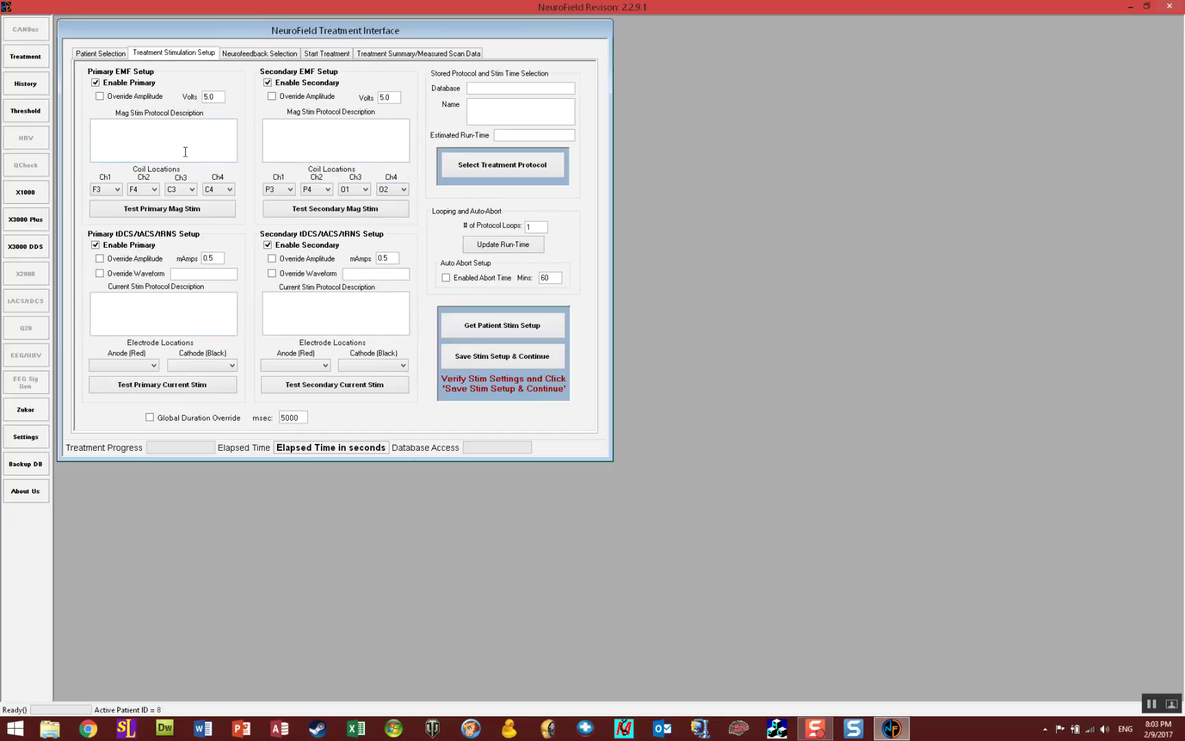
Assign primary anode Fp1 with cathode O1, and secondary anode Fp2 with cathode O2.
click(130, 364)
click(131, 377)
click(201, 365)
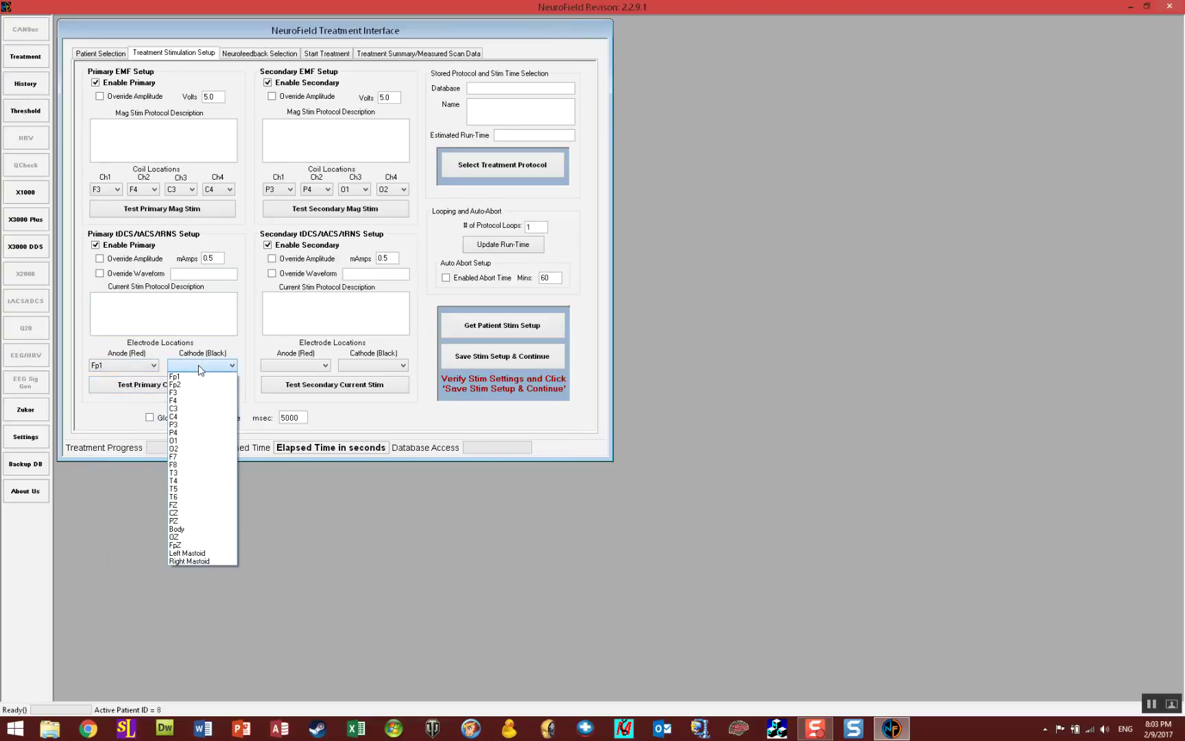
click(198, 537)
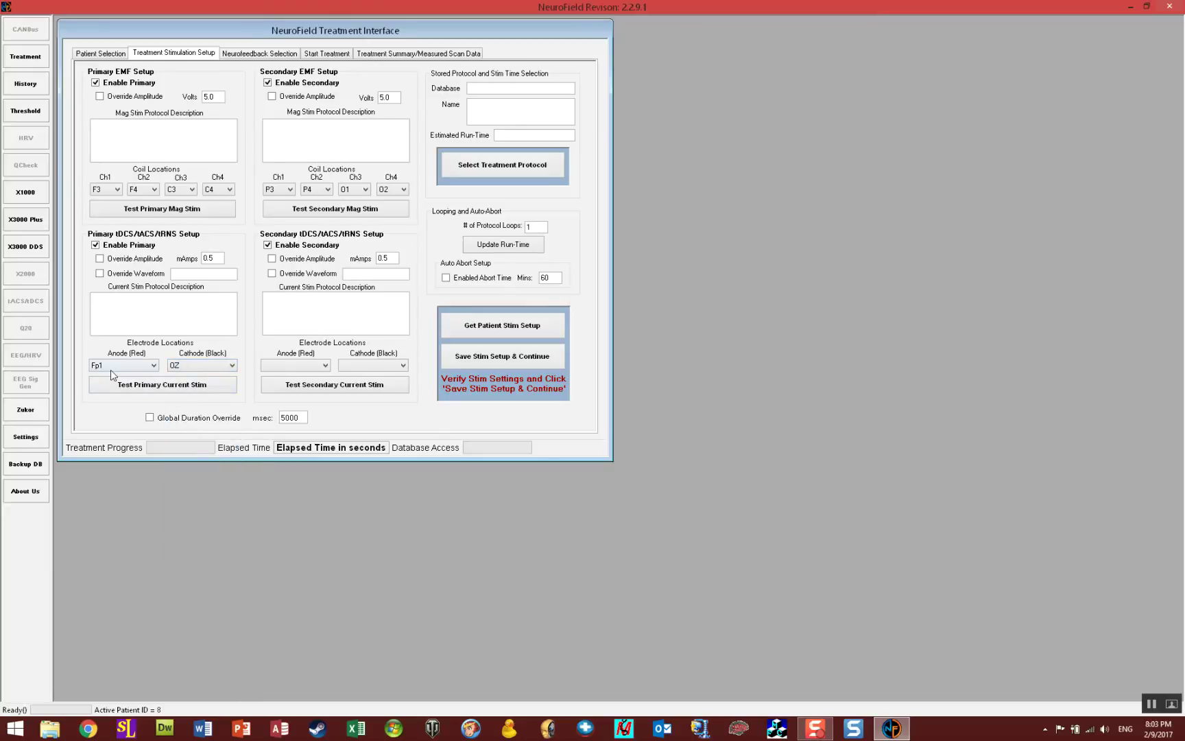
click(176, 365)
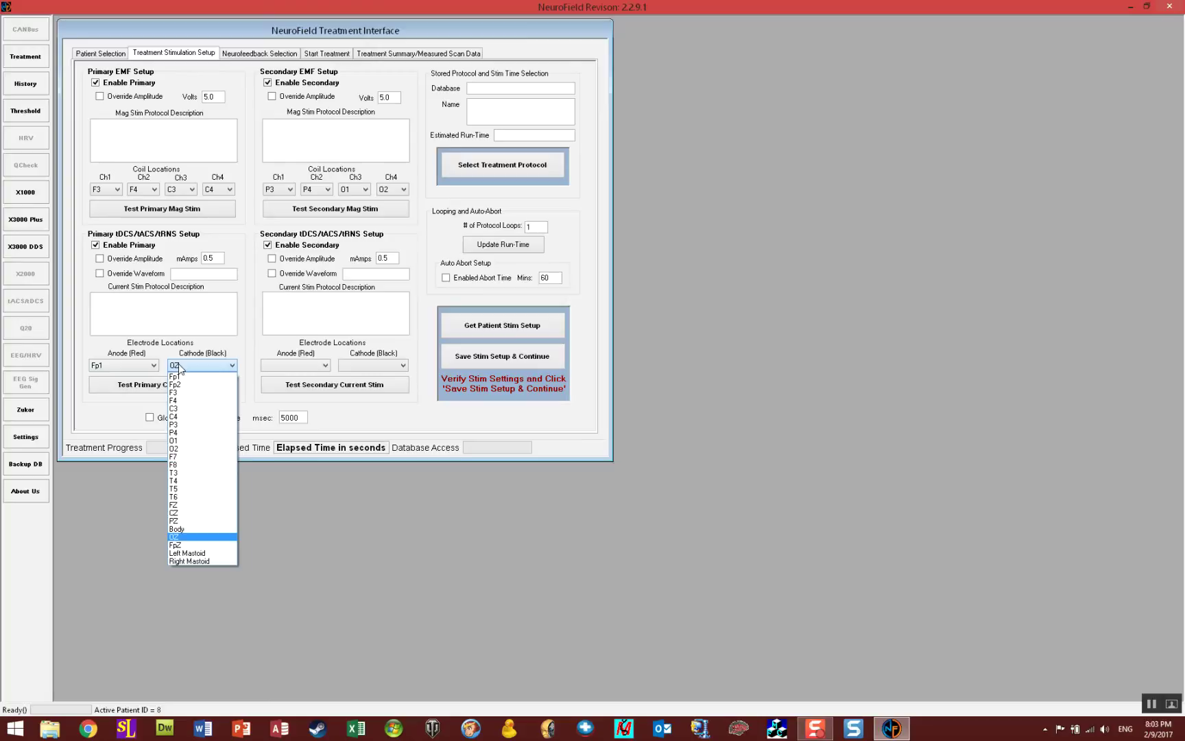
click(184, 440)
click(287, 369)
click(287, 375)
click(348, 367)
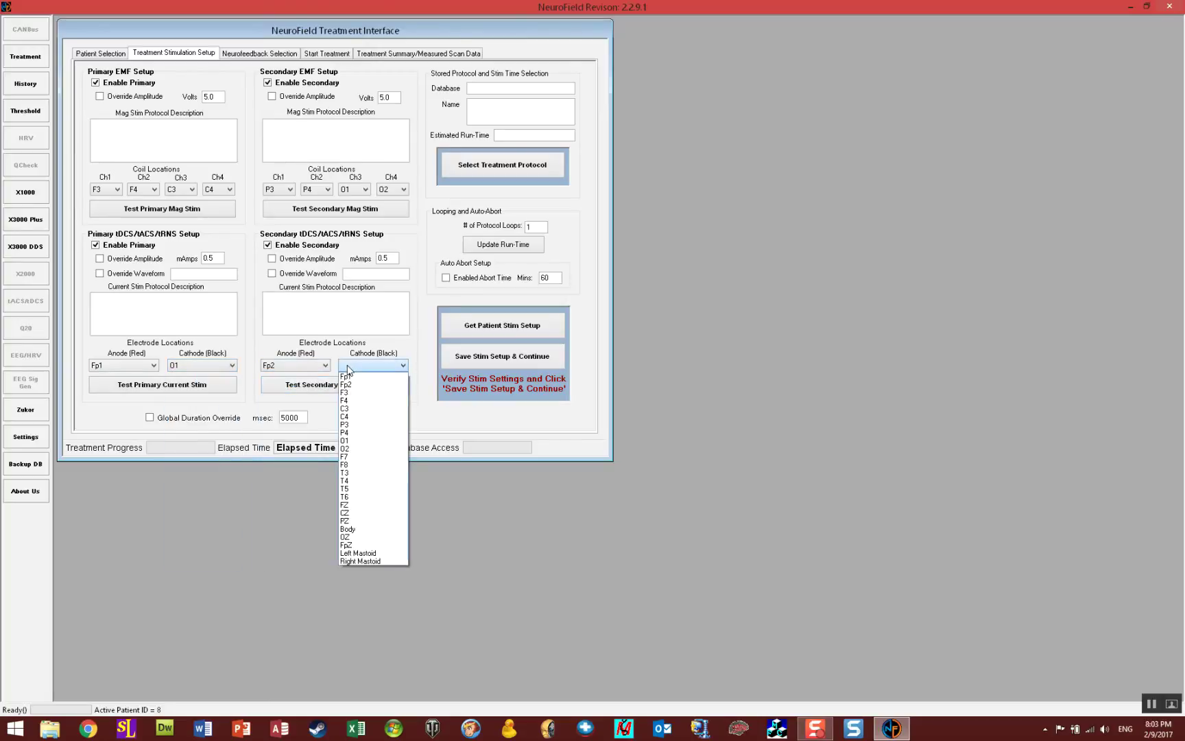
click(346, 448)
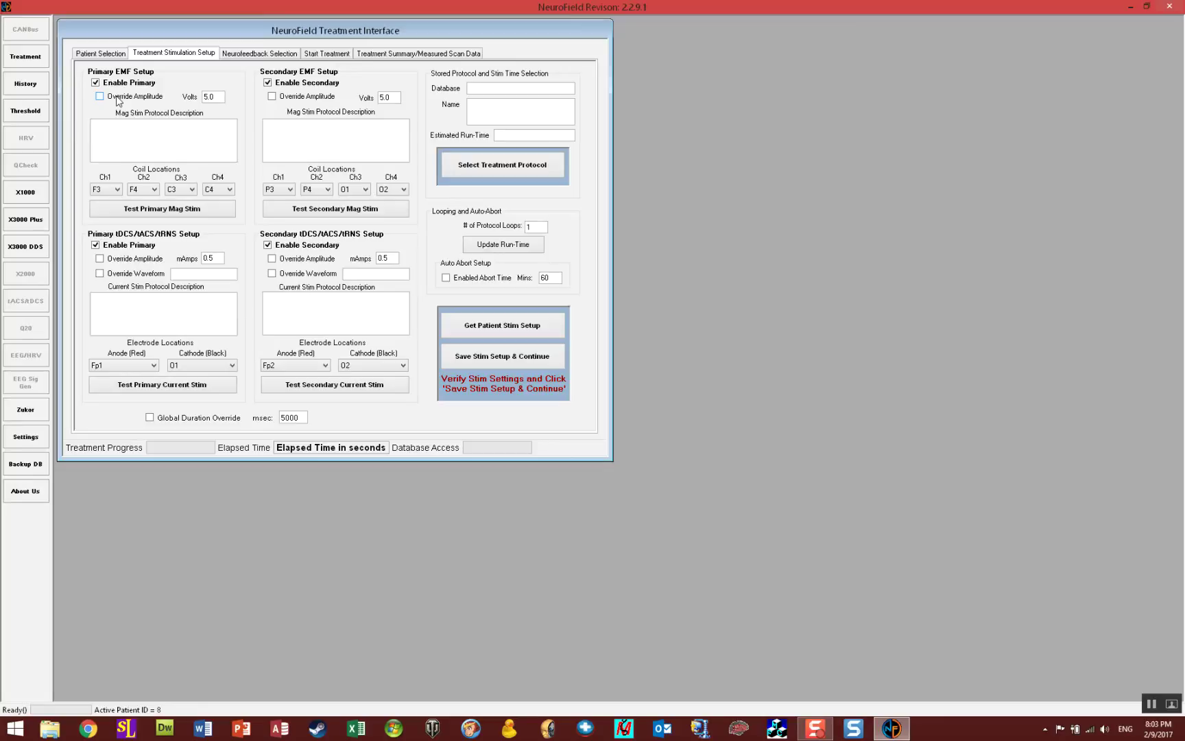
click(118, 100)
click(146, 100)
click(139, 260)
Try the Continuous Sine waveform override, then turn it off and clear the waveform name.
click(140, 274)
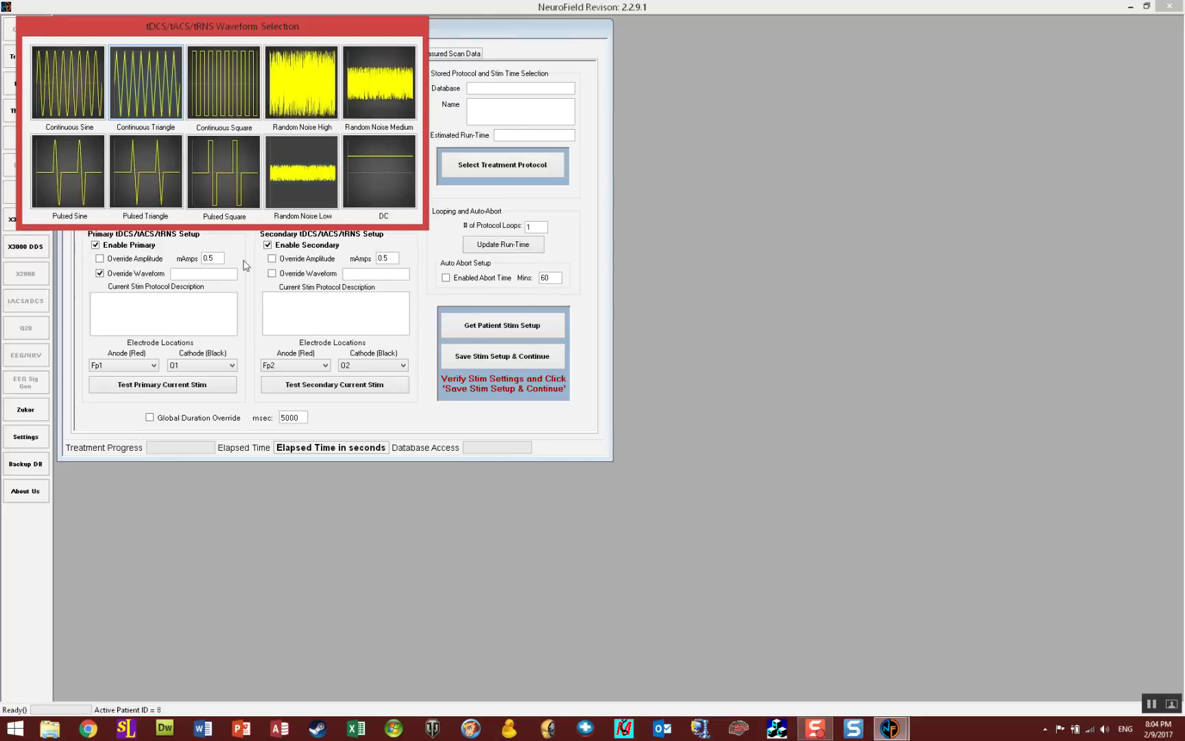
drag(167, 21, 275, 61)
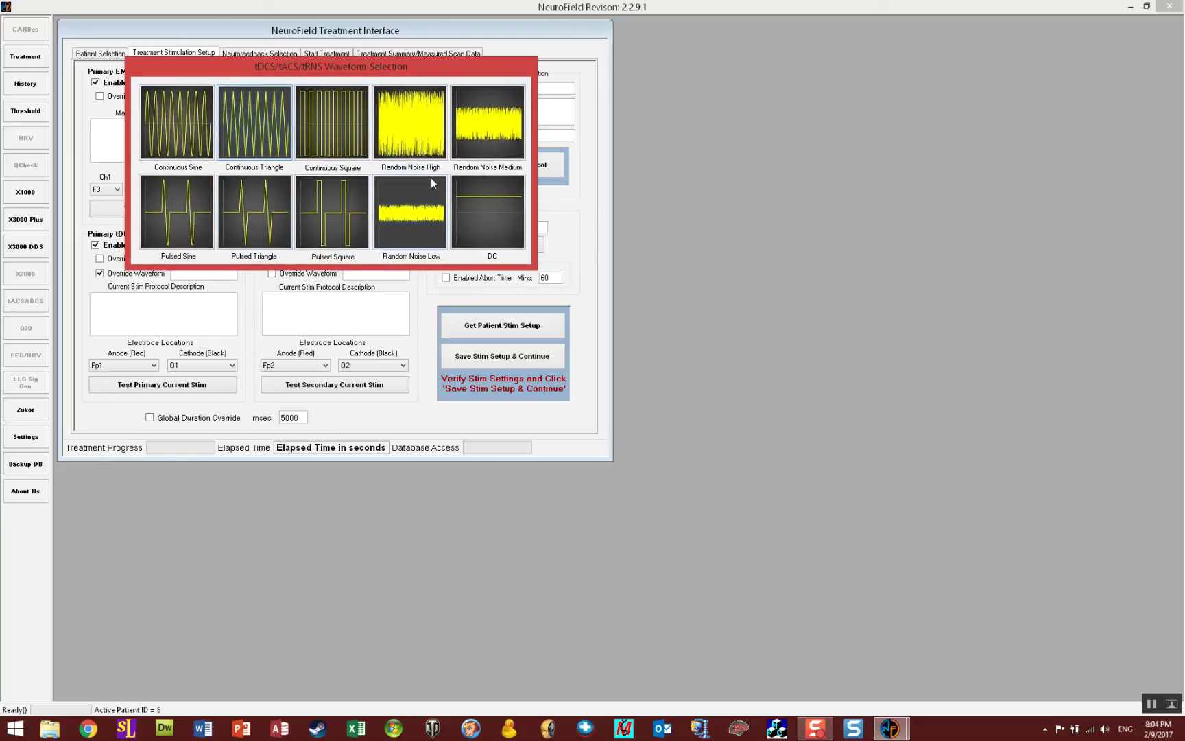
click(158, 119)
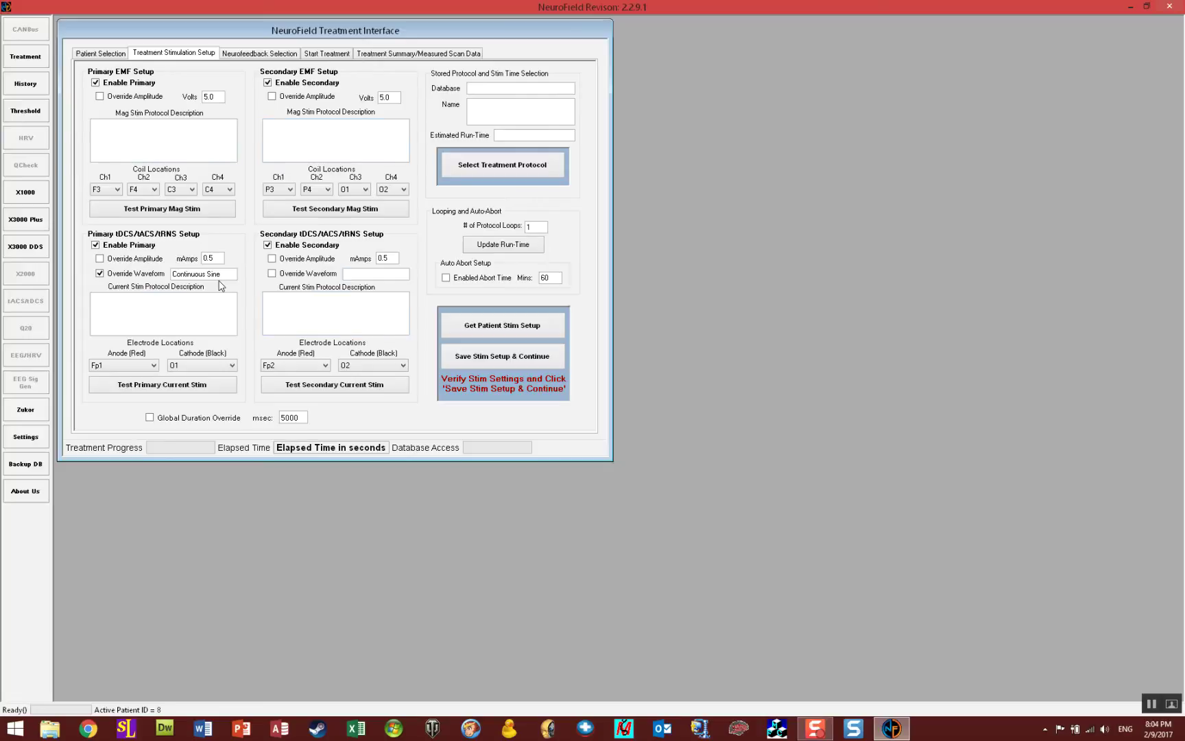
click(99, 274)
click(225, 273)
drag(225, 272, 167, 274)
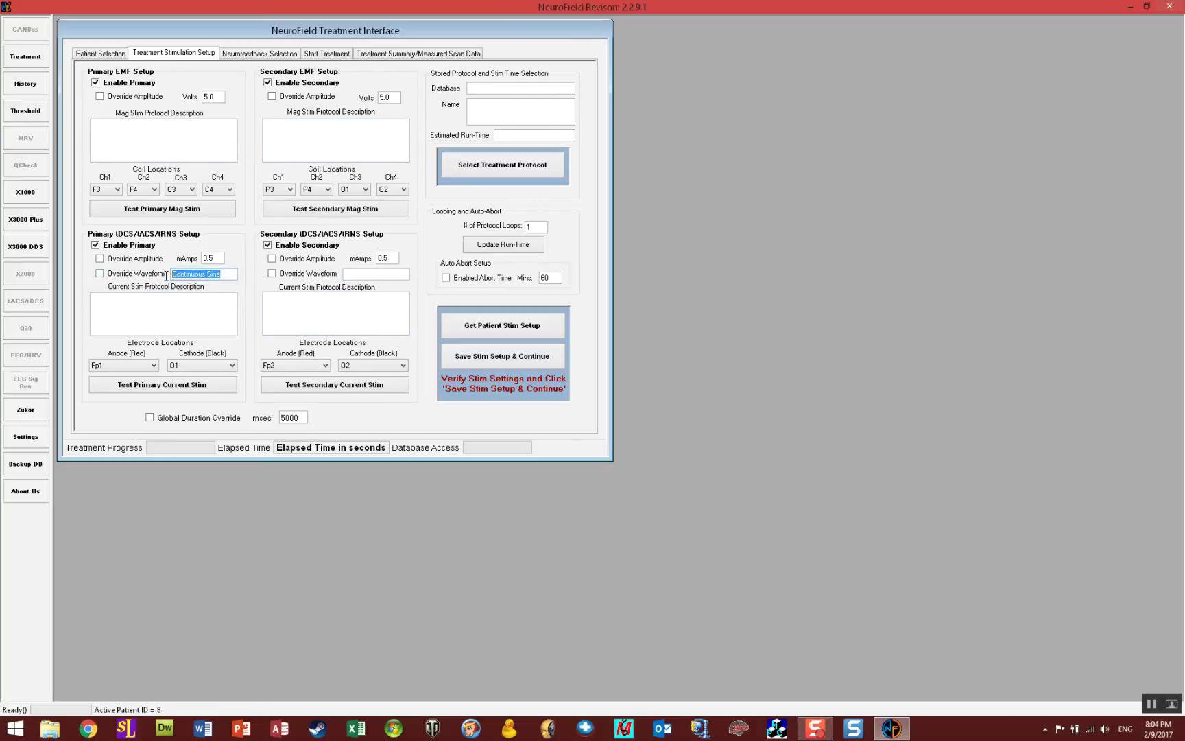
key(BackSpace)
Change the global duration from 5000 to 1000 msec, leaving the duration override off.
click(154, 419)
drag(301, 417, 281, 417)
text(1000)
click(164, 421)
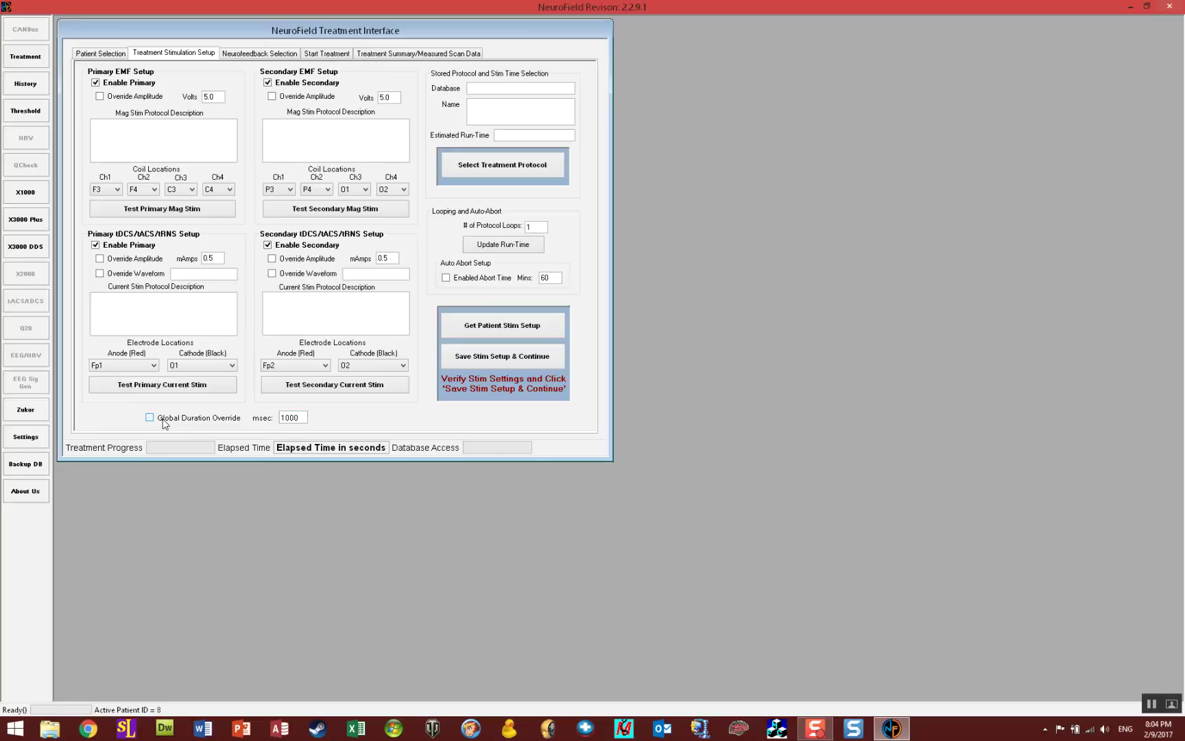
Load the stored protocol T002 --> 1-4 HD and its stim cycles.
click(491, 164)
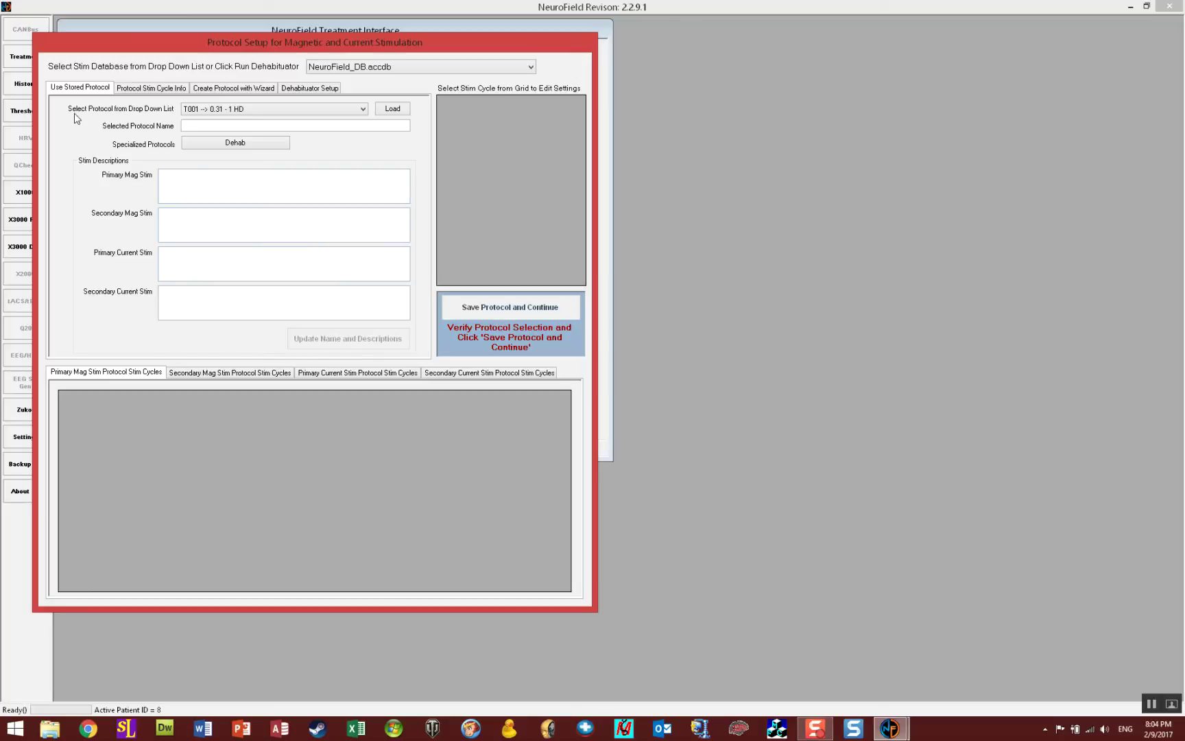
click(351, 110)
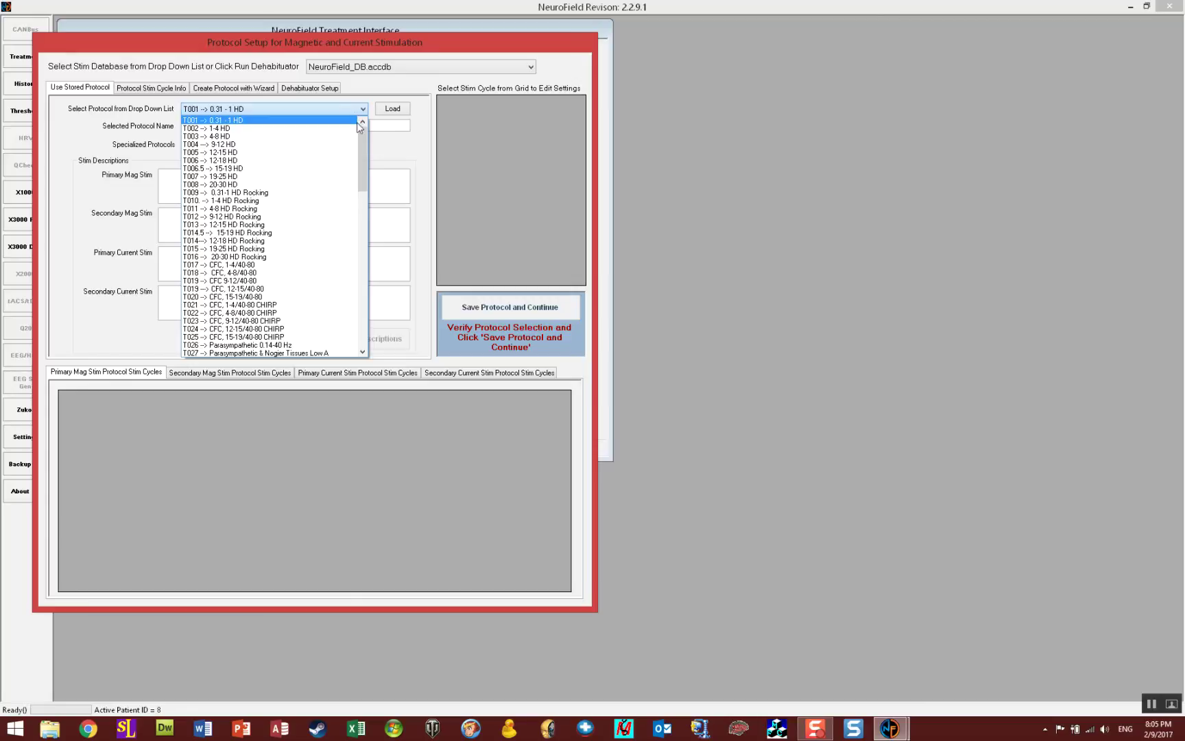
drag(363, 130, 361, 179)
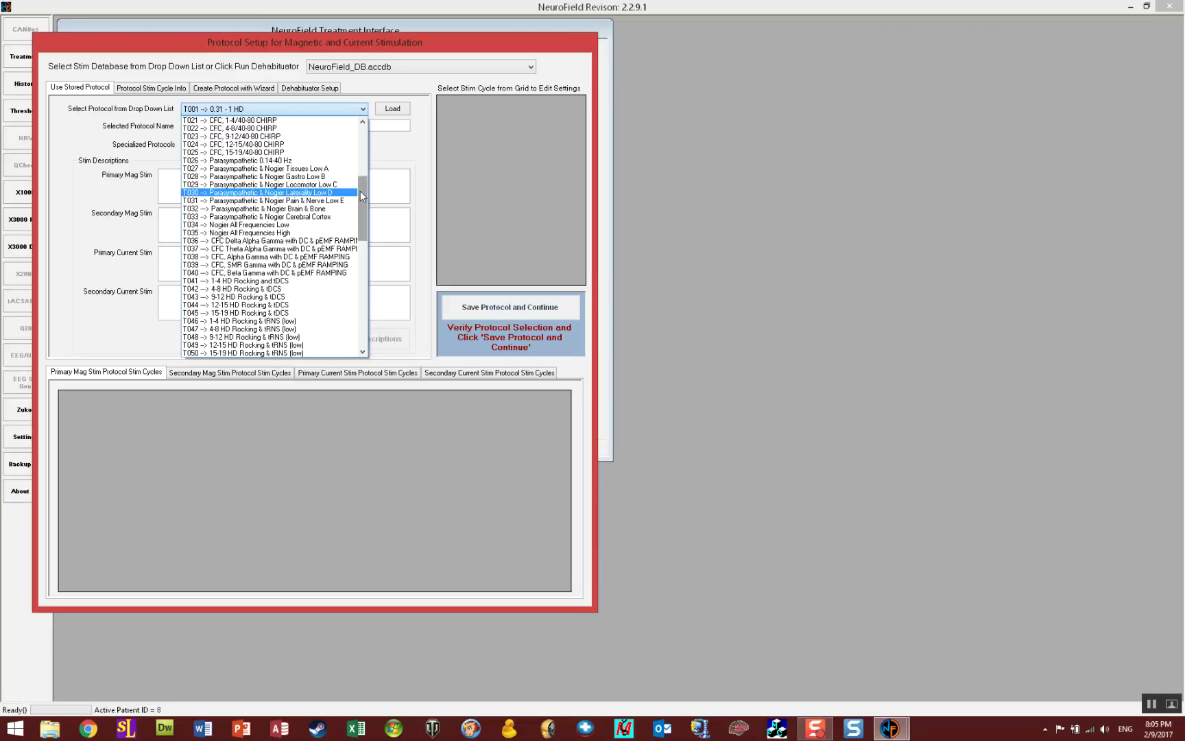
drag(360, 191, 356, 133)
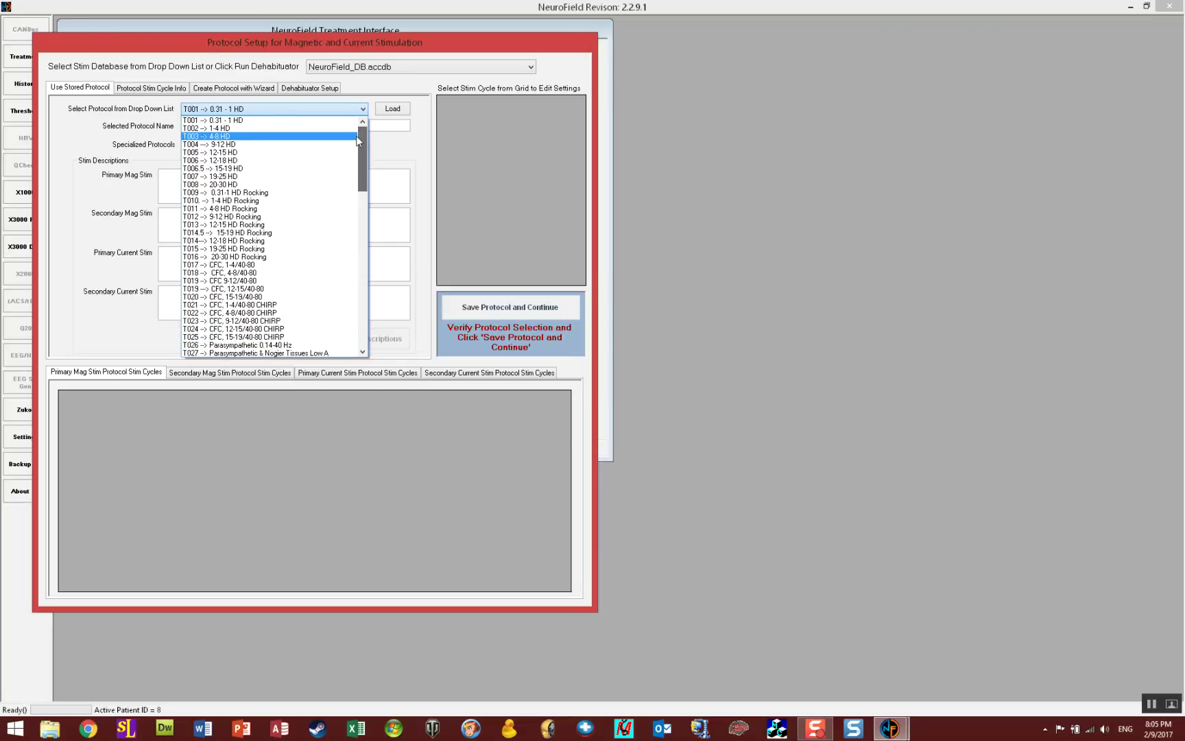
click(267, 129)
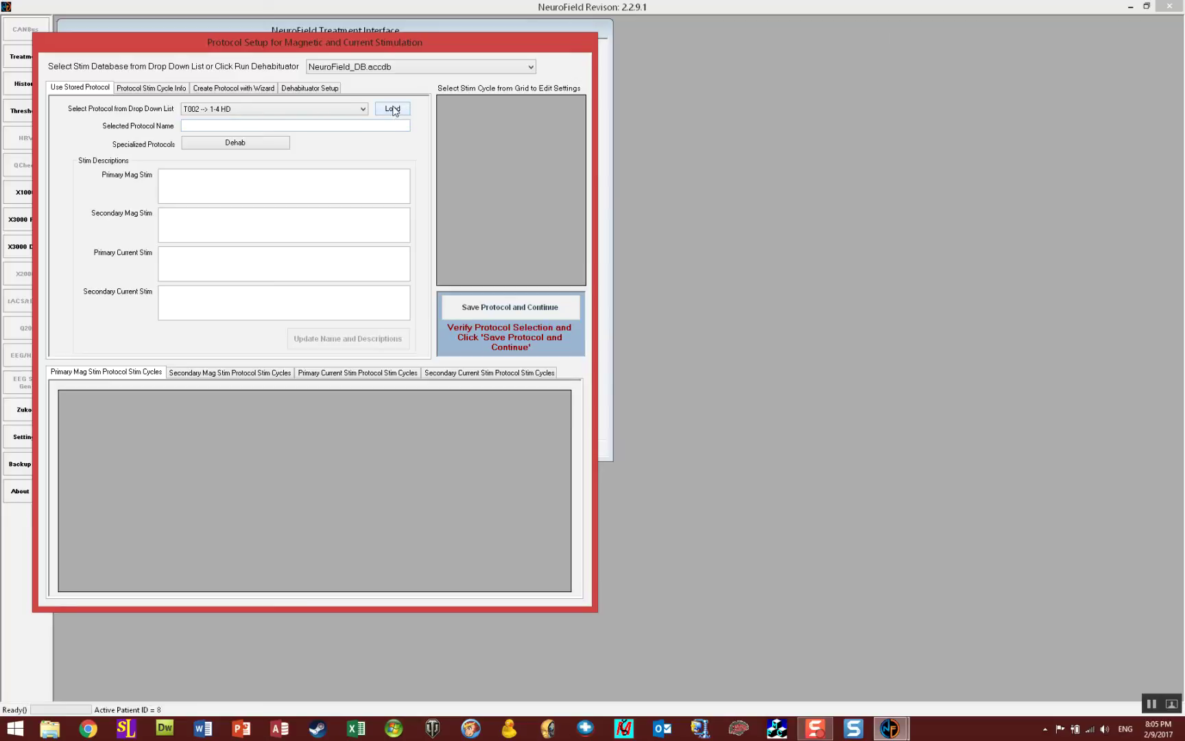
click(393, 110)
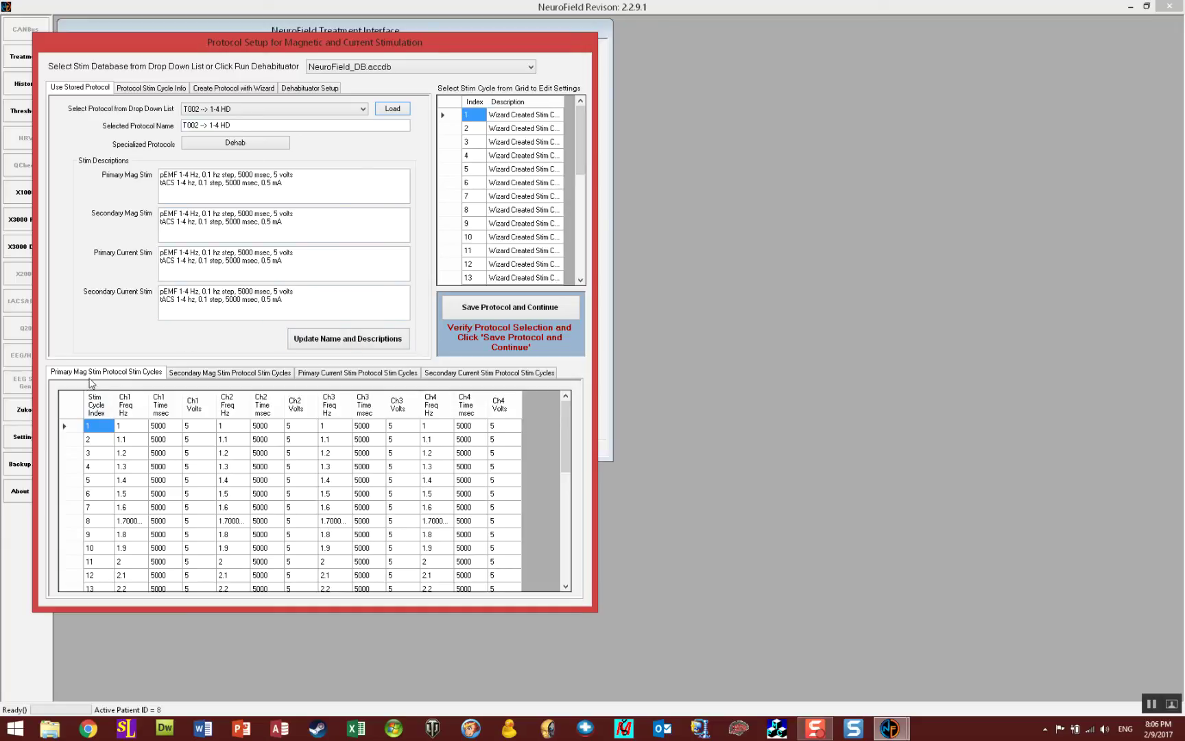
Review the mag and current stim cycle tabs, then save the protocol and continue.
click(176, 375)
click(311, 373)
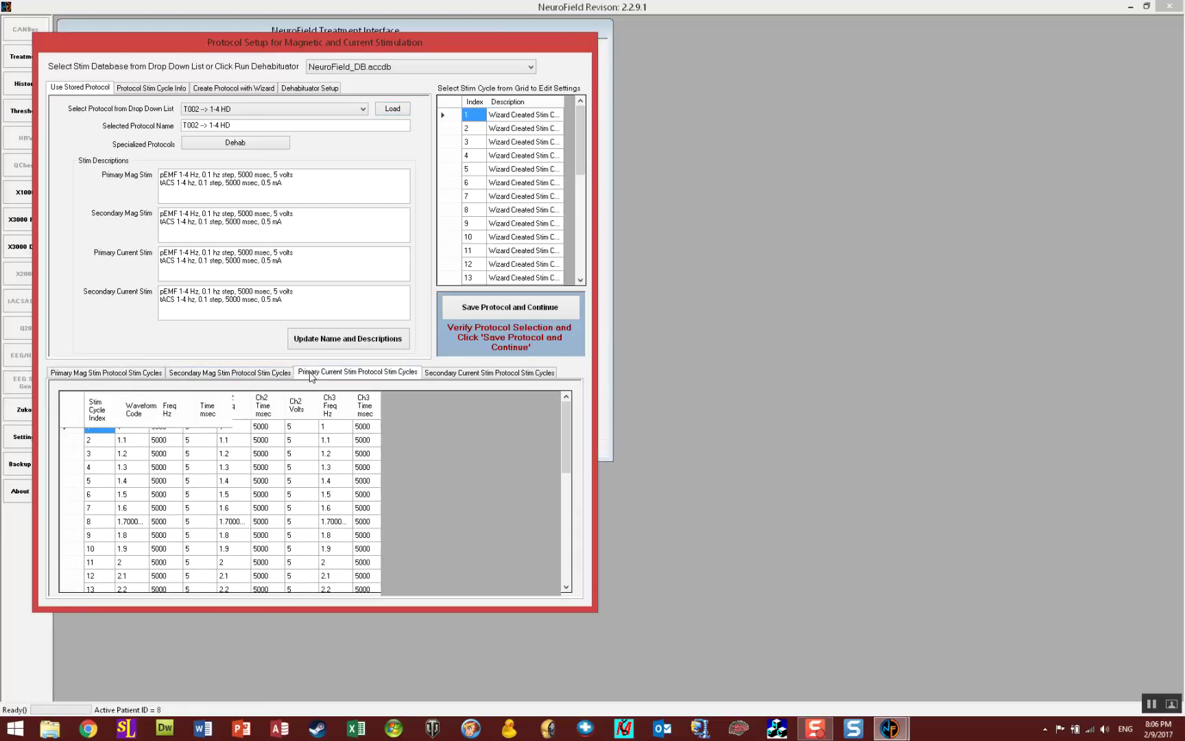
click(438, 374)
click(100, 375)
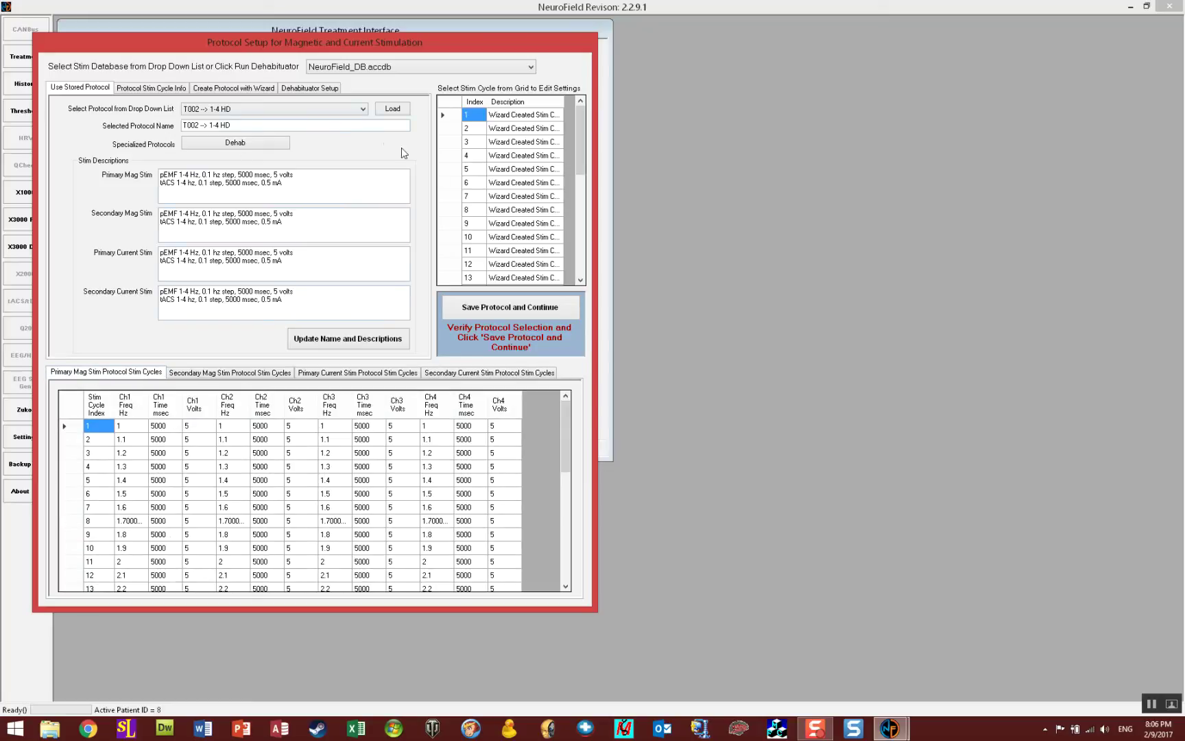
click(511, 308)
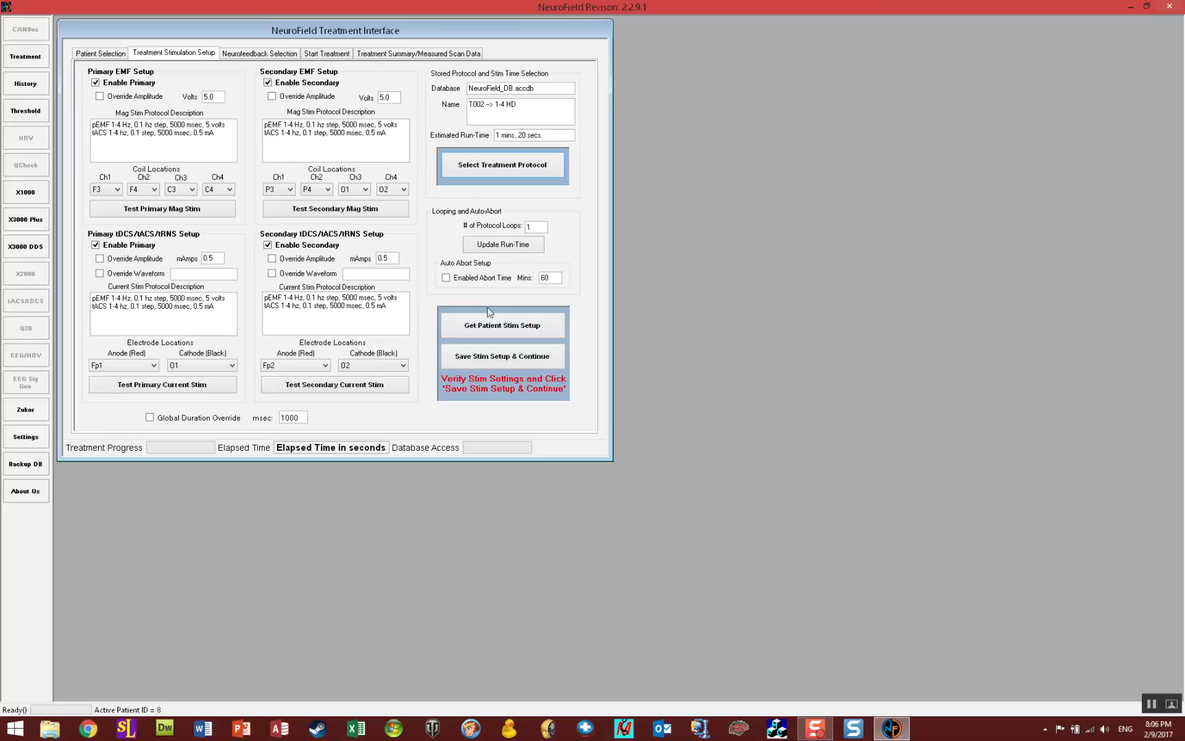
Change the protocol loops to 15 and update the run-time to 20 mins, 0 secs.
click(542, 227)
text(5)
click(500, 248)
Reduce the protocol loops to 10 and update the run-time to 13 mins, 20 secs.
click(539, 225)
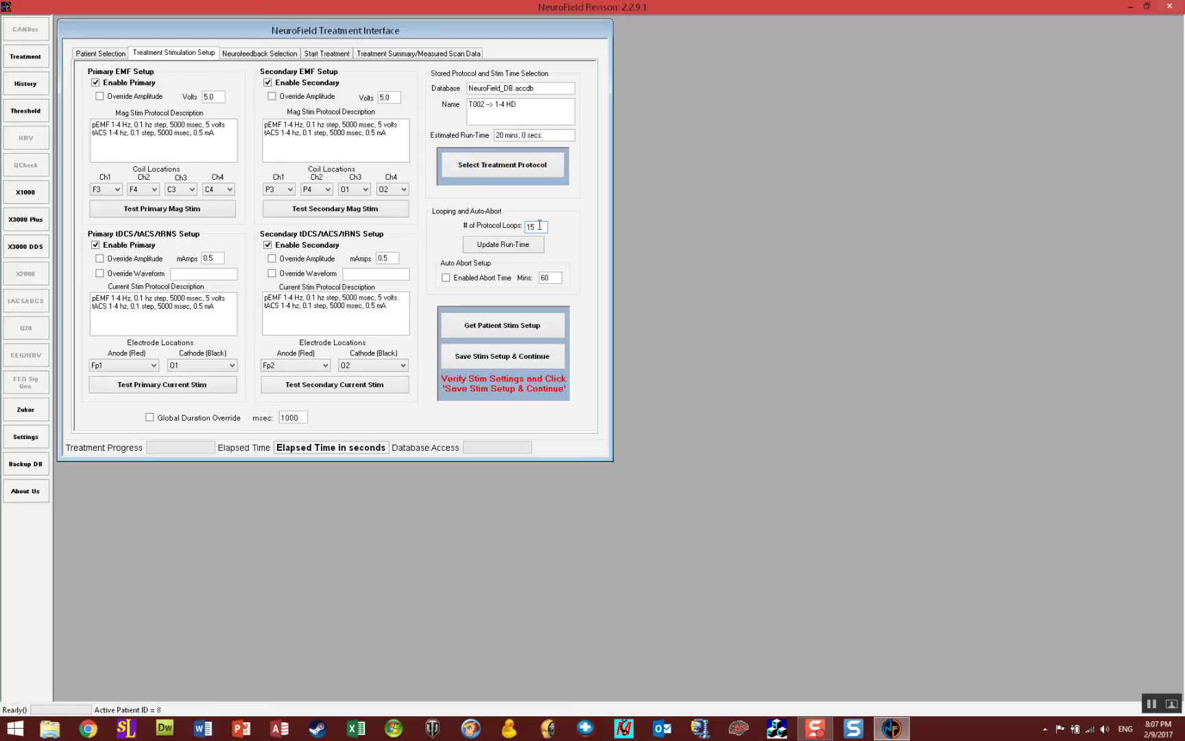
key(BackSpace)
text(0)
click(508, 248)
Enable the automatic abort time and set it to 20 minutes.
click(469, 279)
double_click(549, 278)
text(20)
Save the stim setup and continue to the neurofeedback selection page.
click(479, 356)
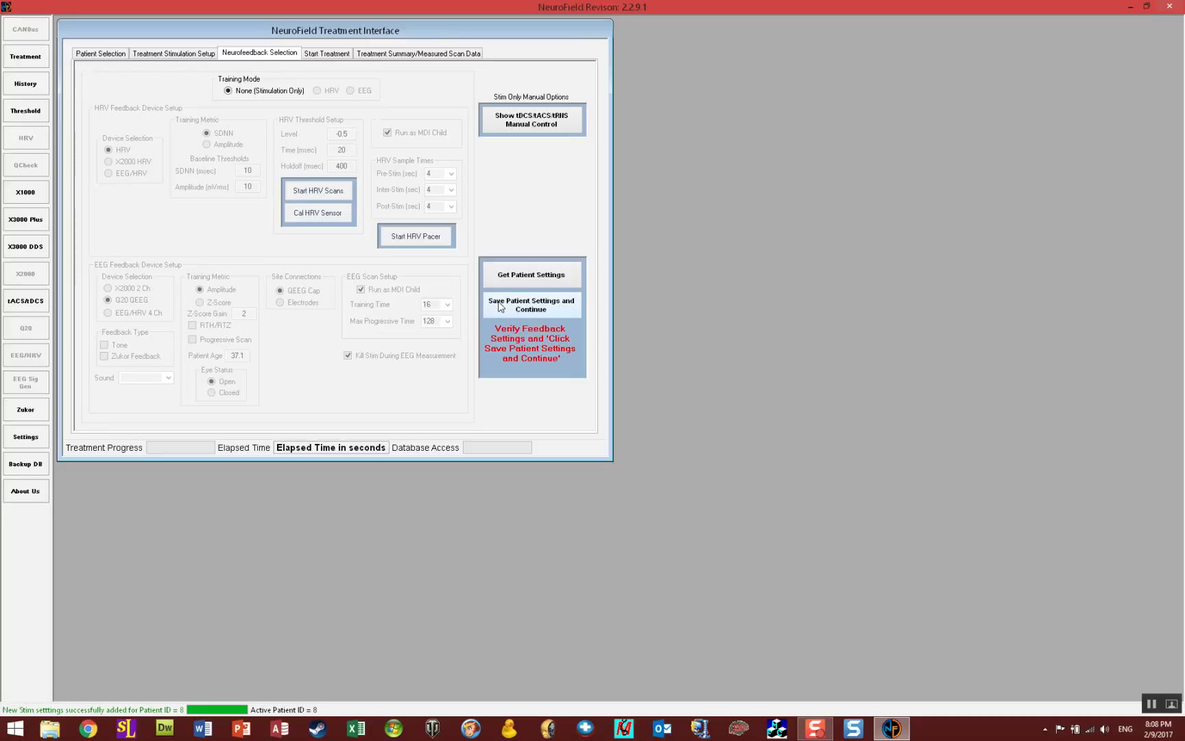
Save patient settings, start the stimulation treatment, and move the current scan plot window right.
click(500, 307)
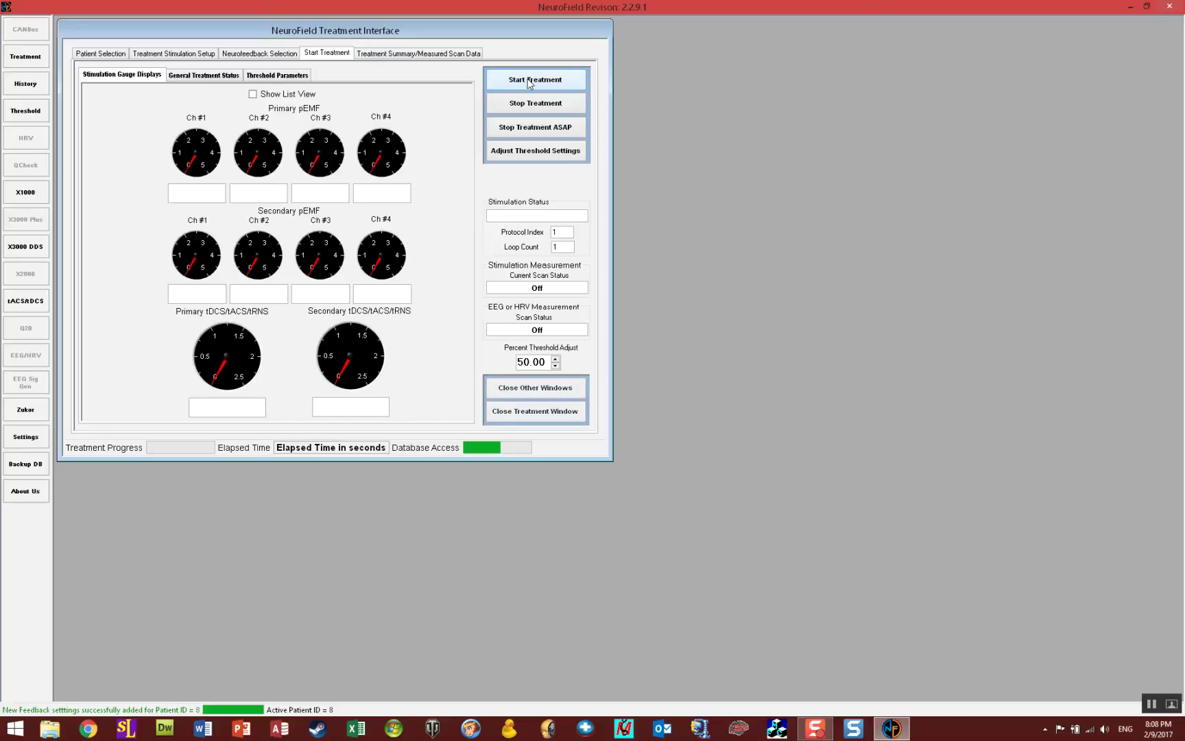
click(528, 81)
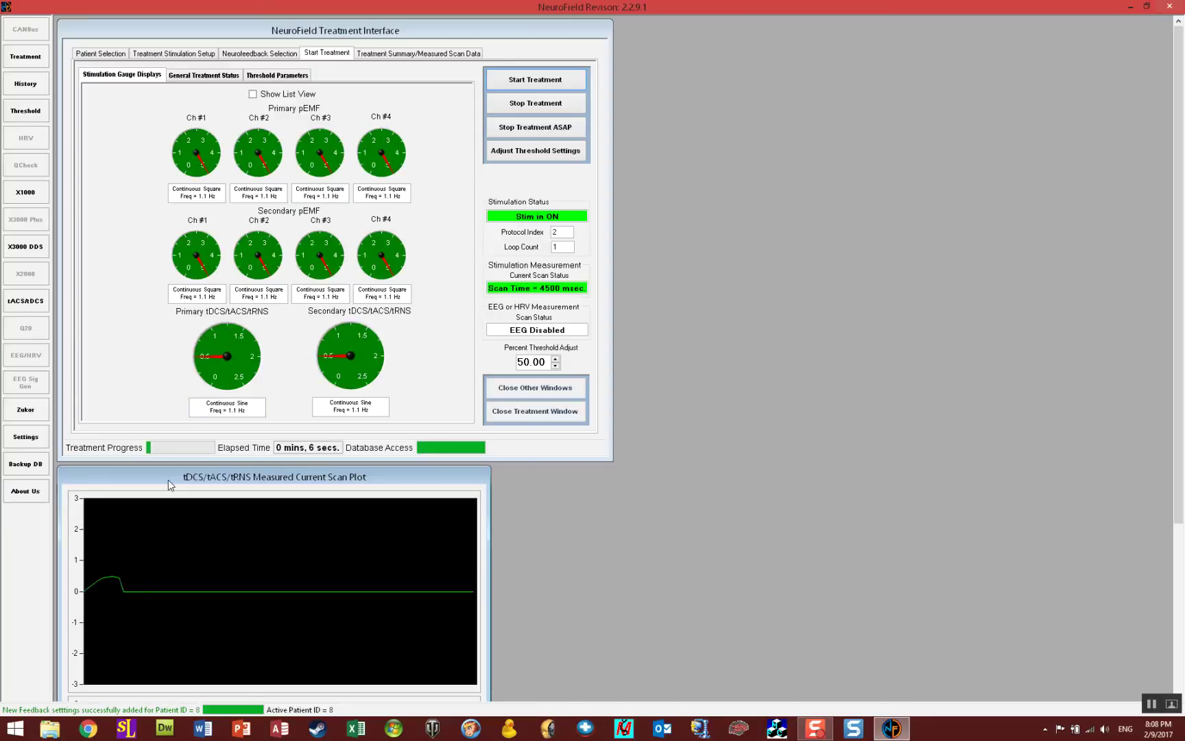
drag(167, 479, 722, 121)
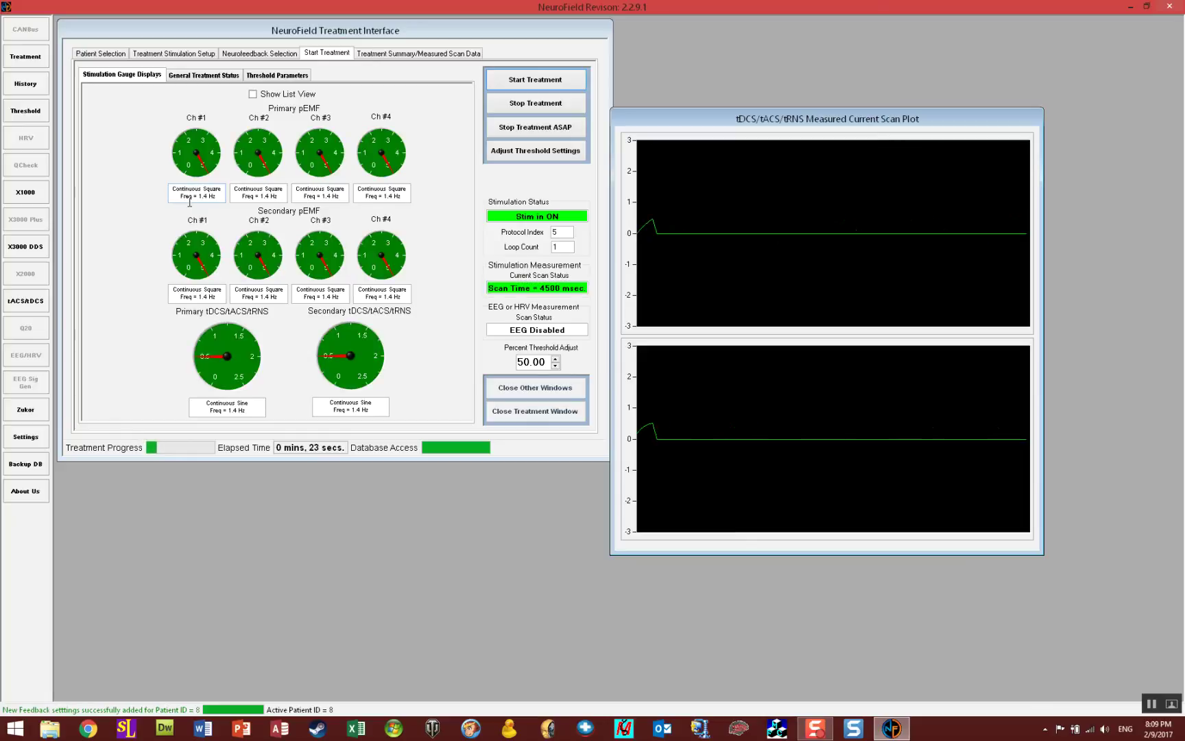
click(275, 96)
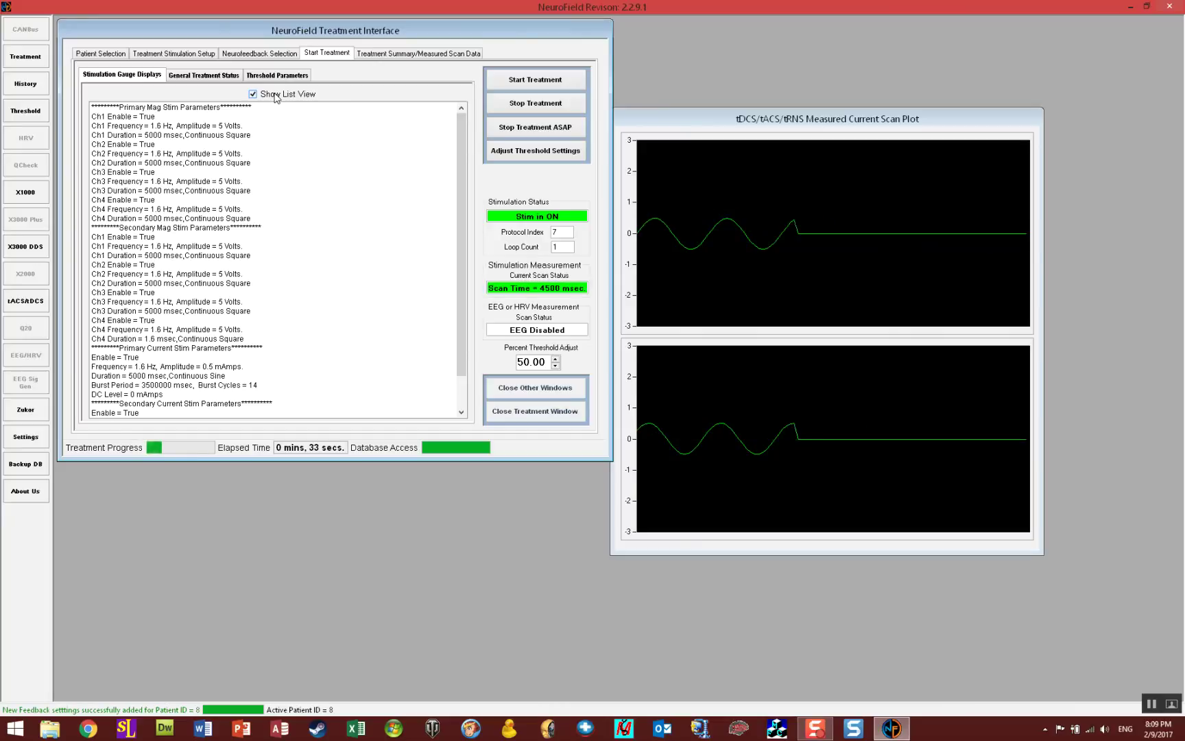
click(277, 96)
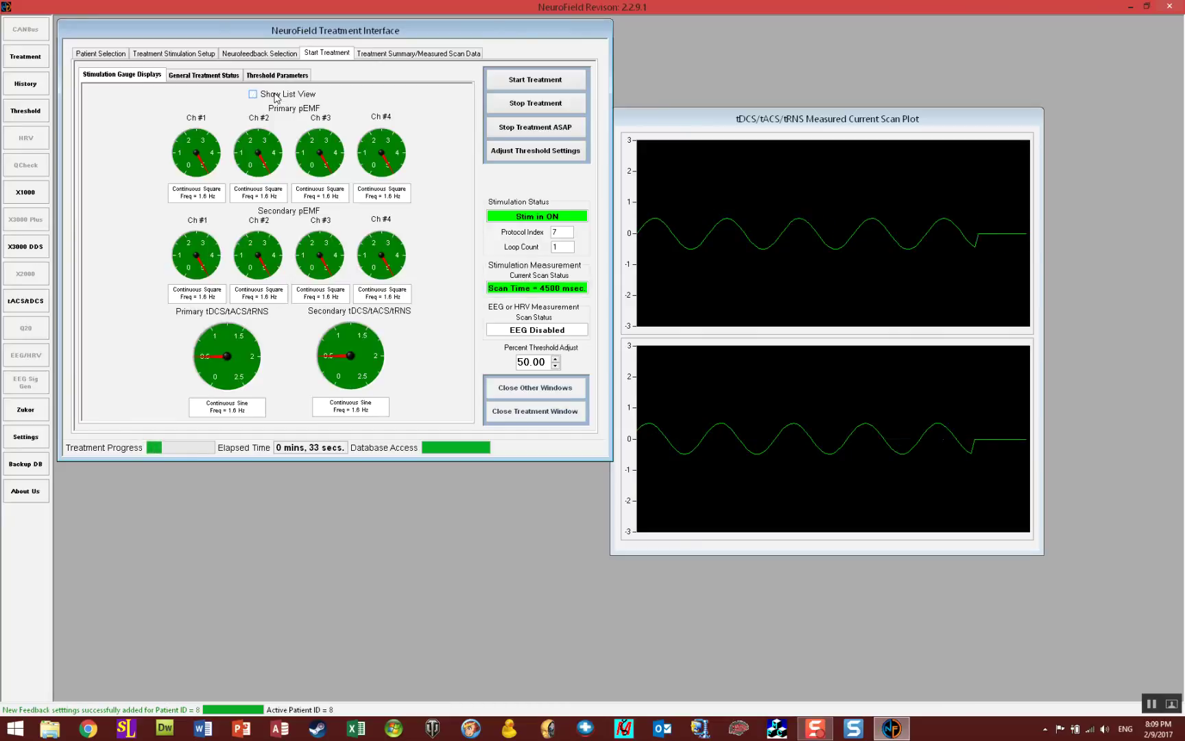
click(199, 76)
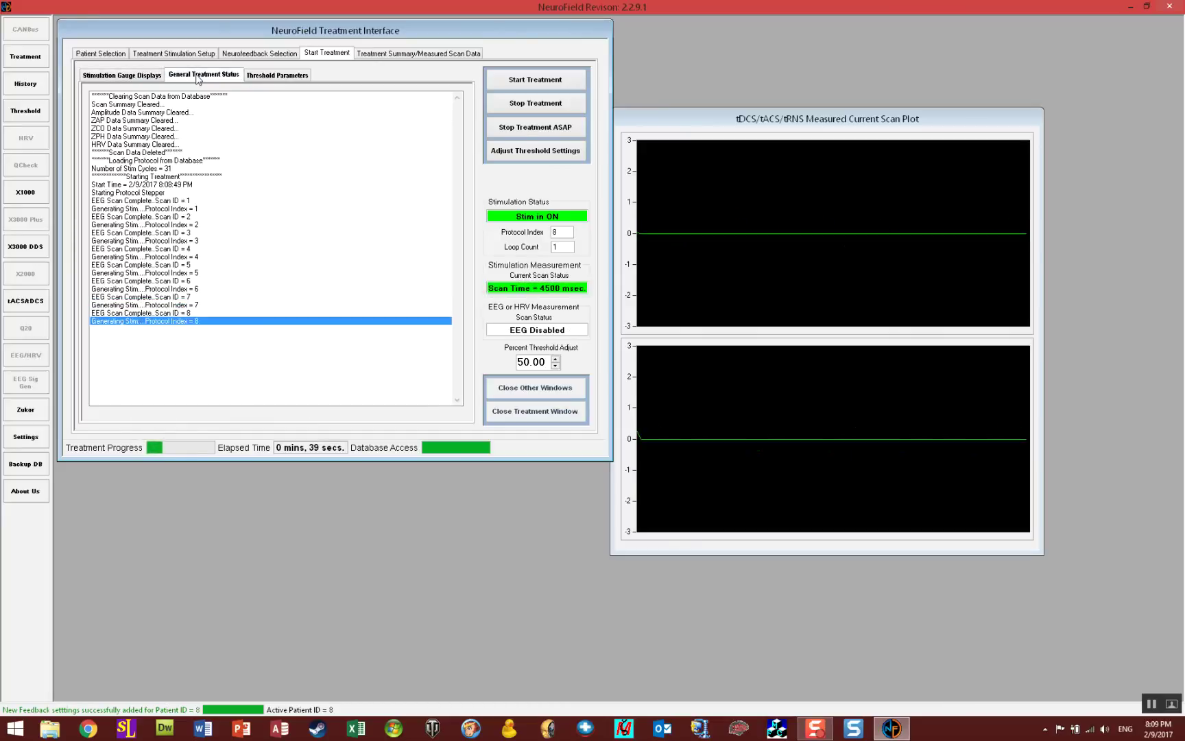
click(265, 76)
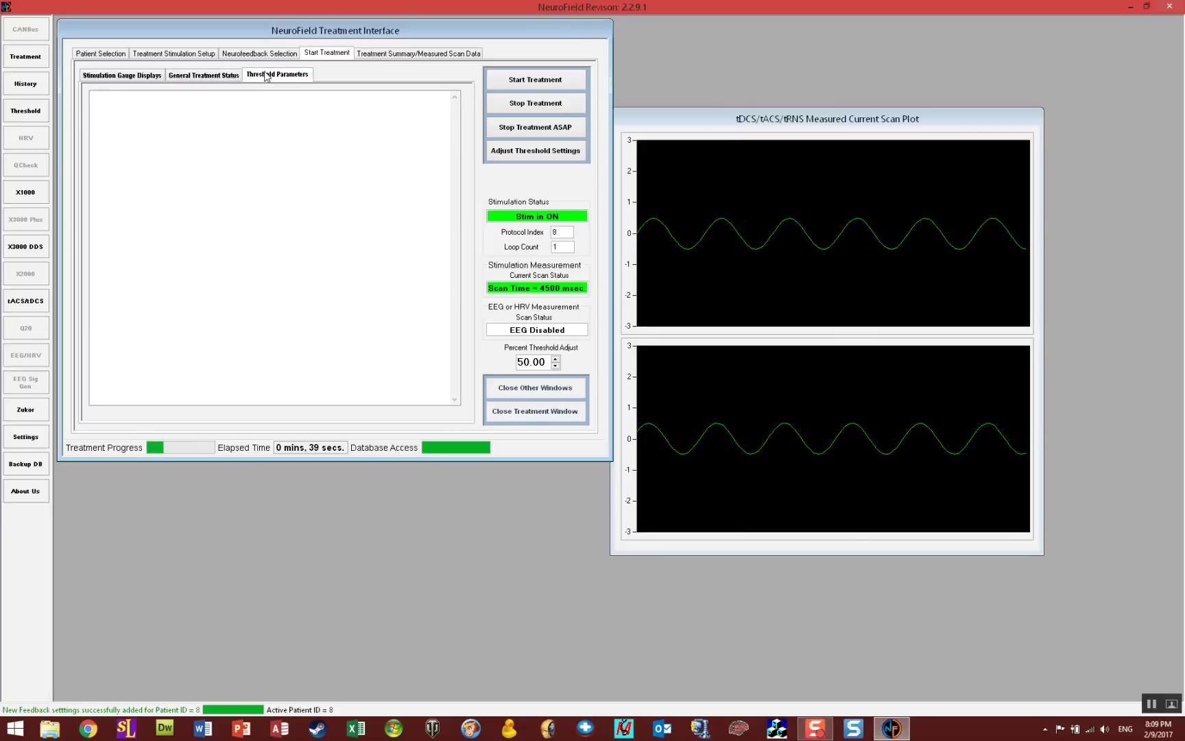
click(124, 75)
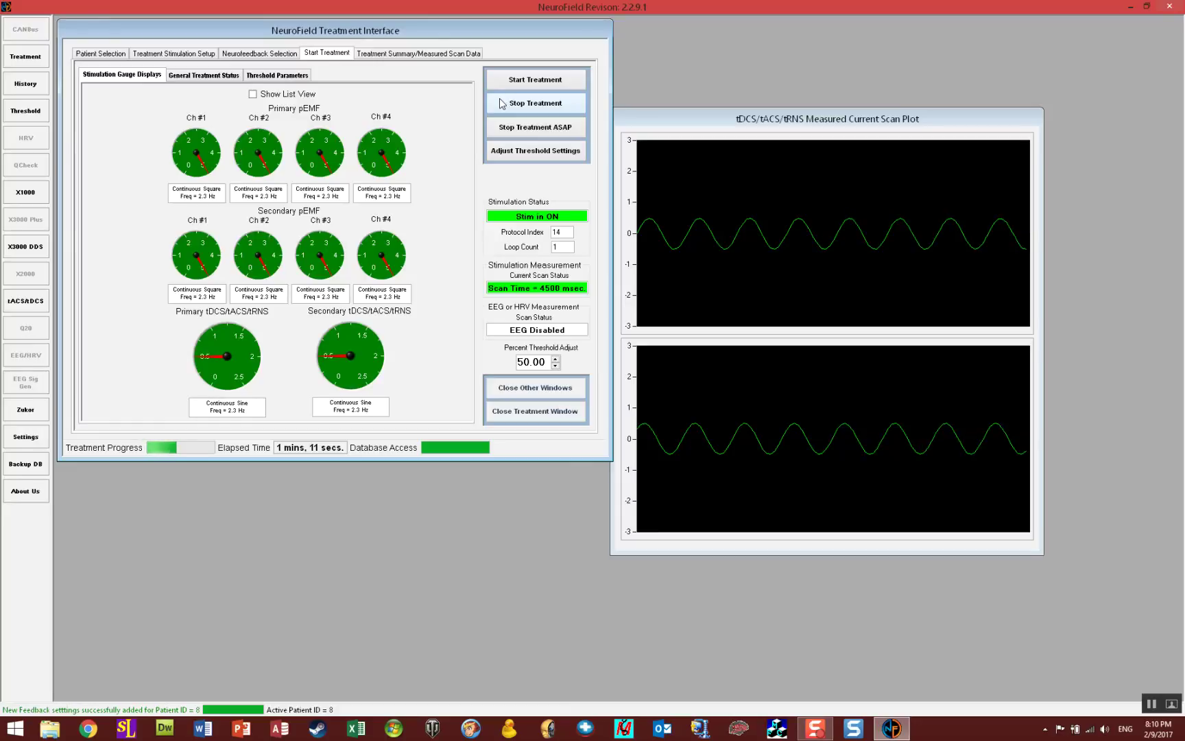
Stop the stimulation treatment at 1 min 11 secs, acknowledge completion, and close NeuroField.
click(501, 102)
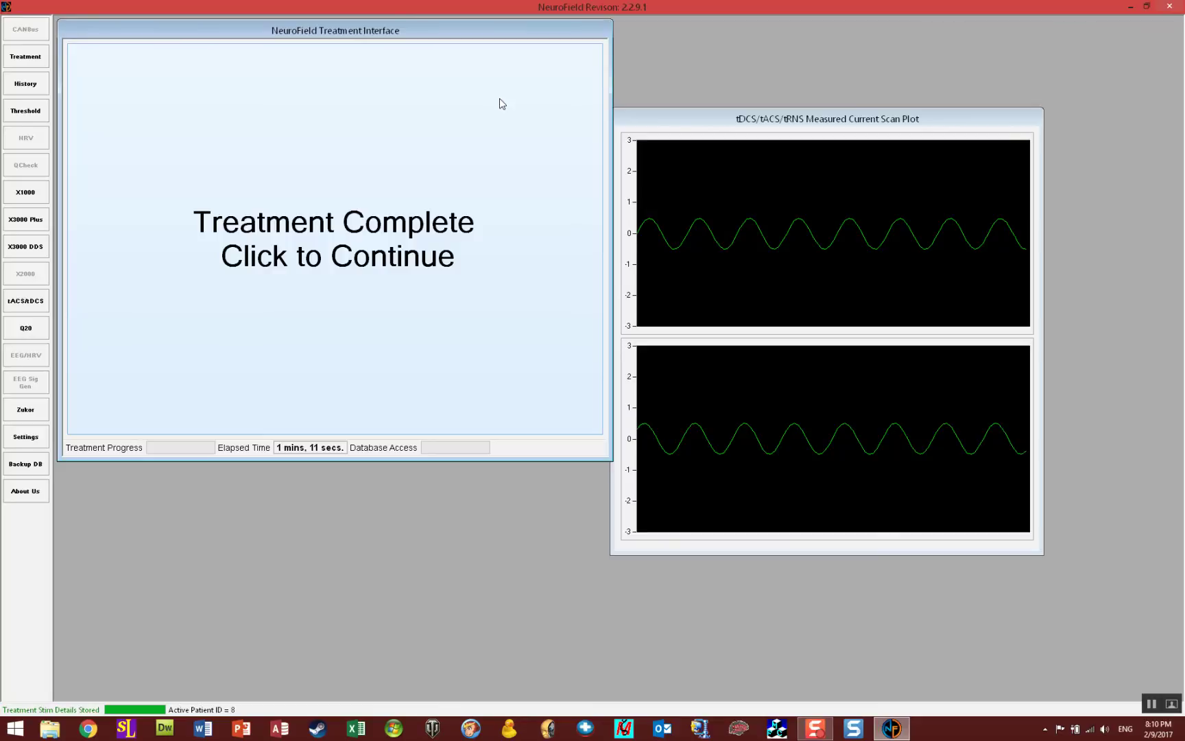
click(502, 103)
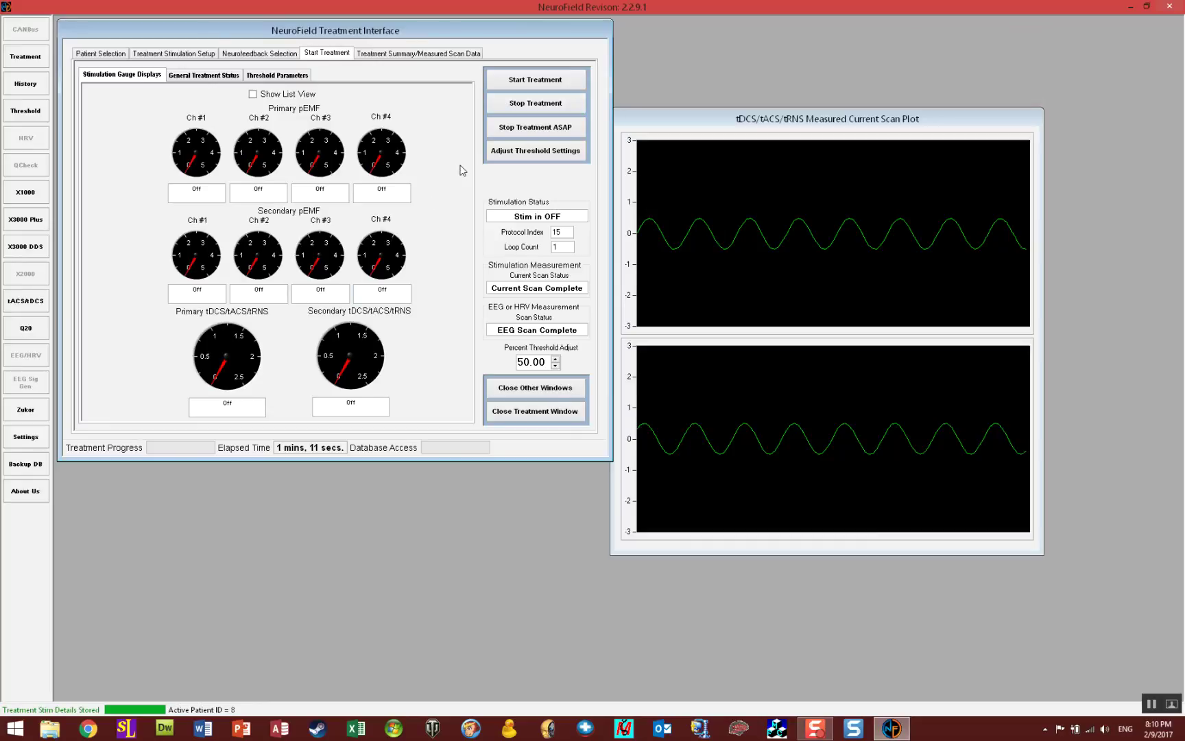
click(1180, 8)
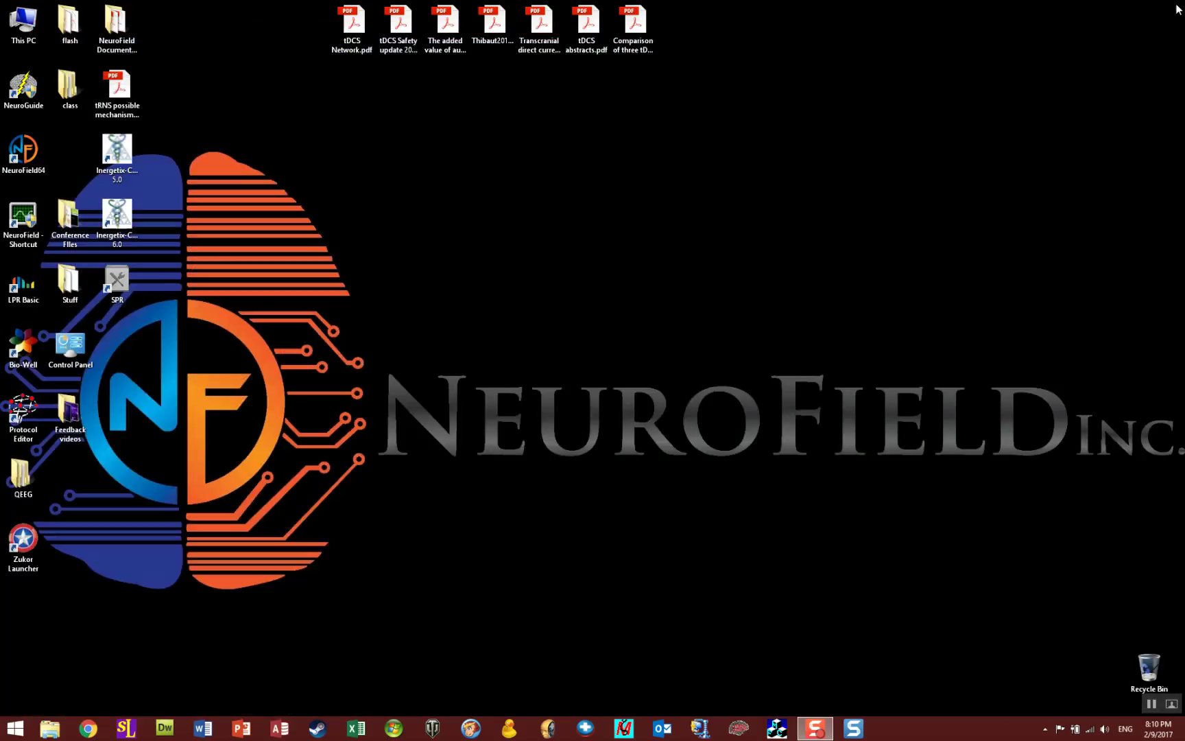
Relaunch NeuroField64 maximized, connect via CANBus #1, and select the returning test patient.
double_click(25, 155)
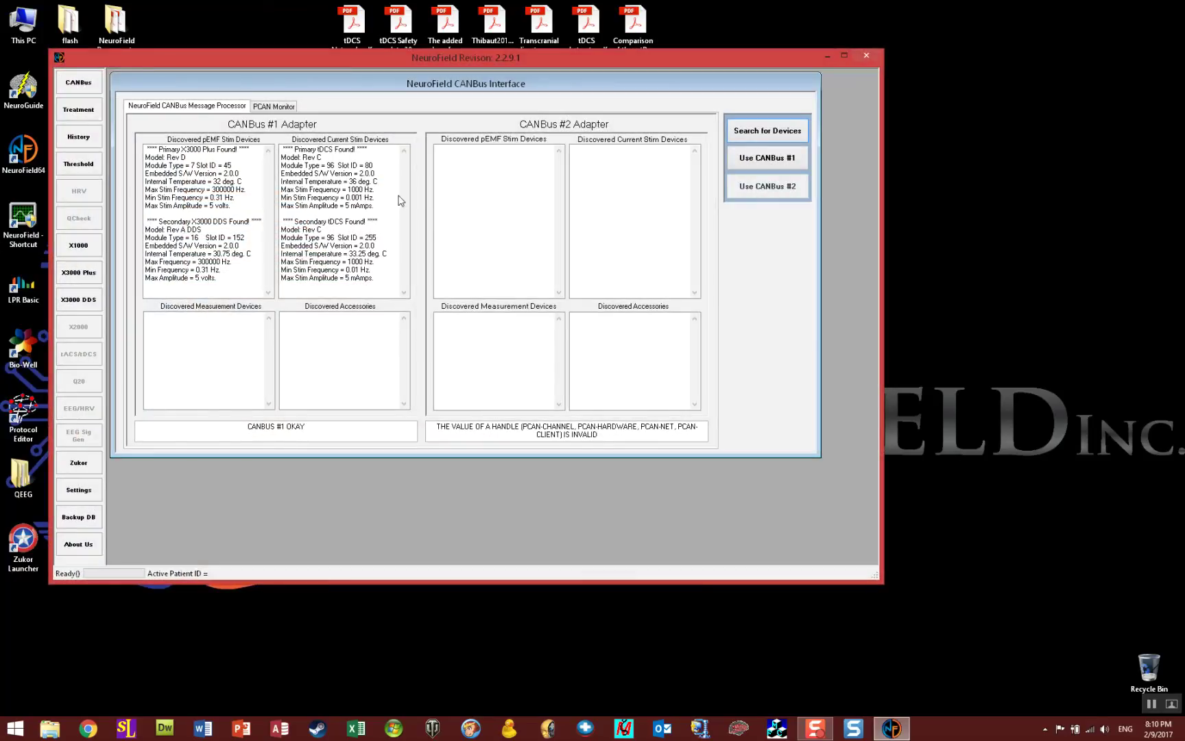
click(846, 54)
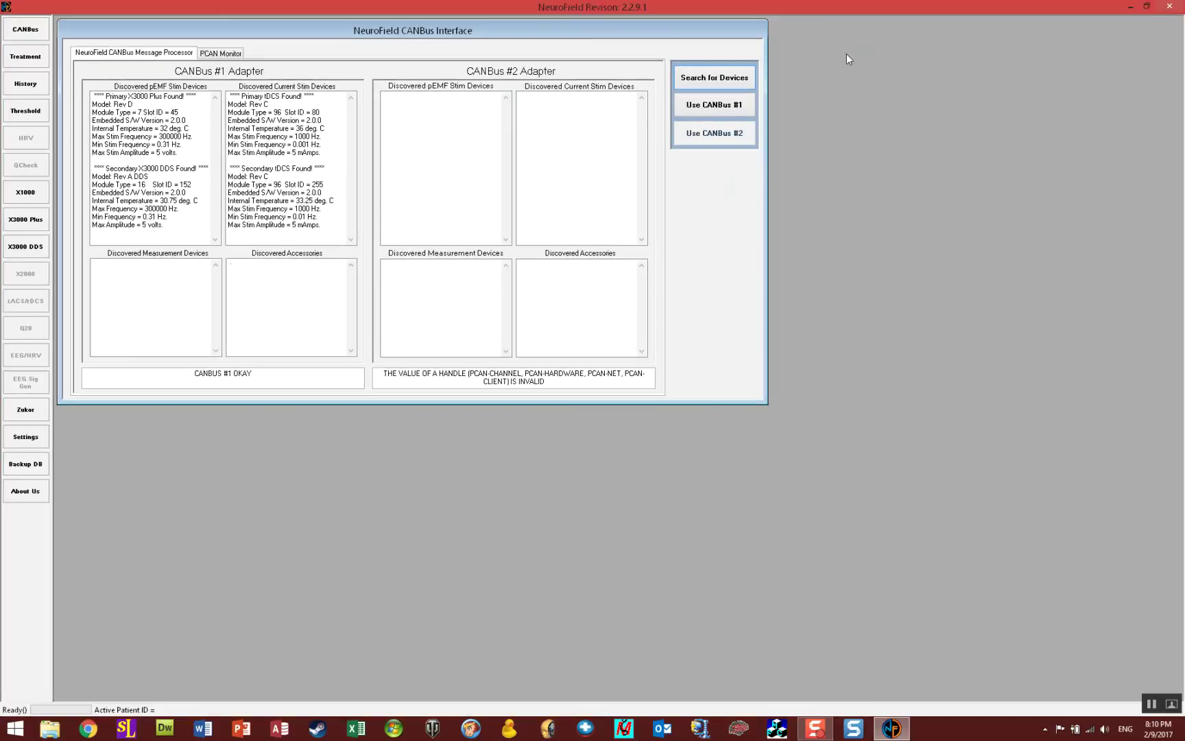
click(690, 105)
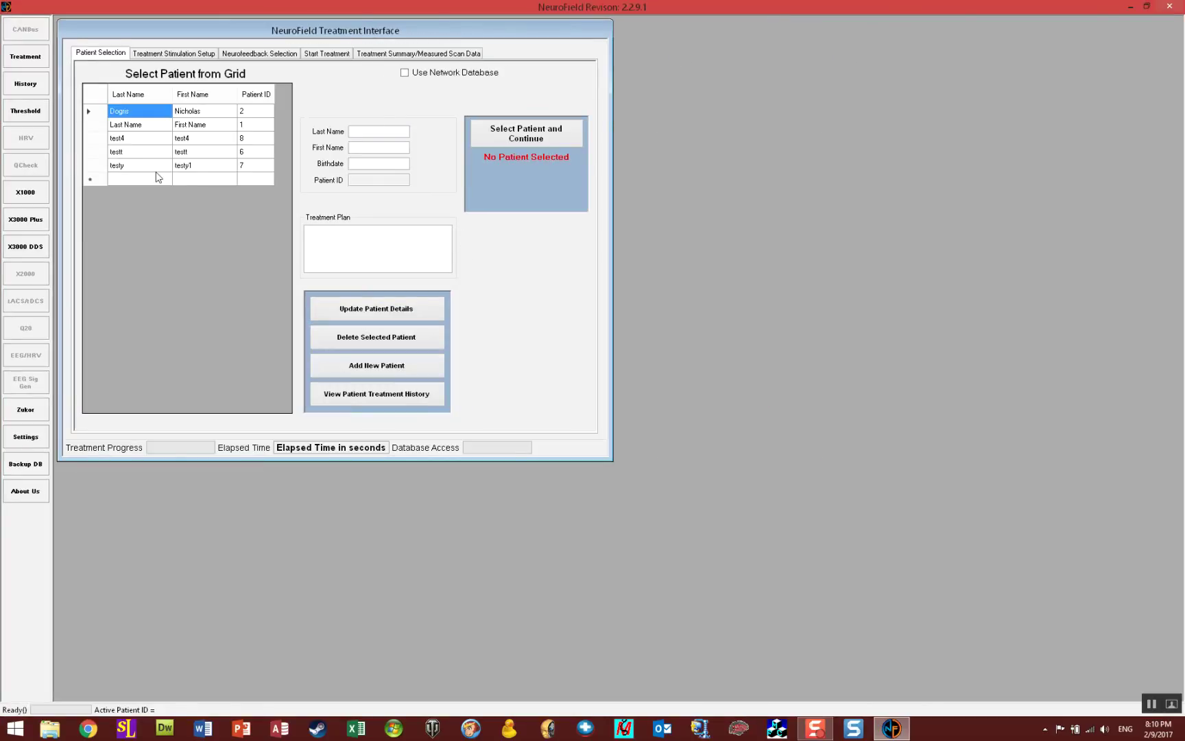
click(99, 143)
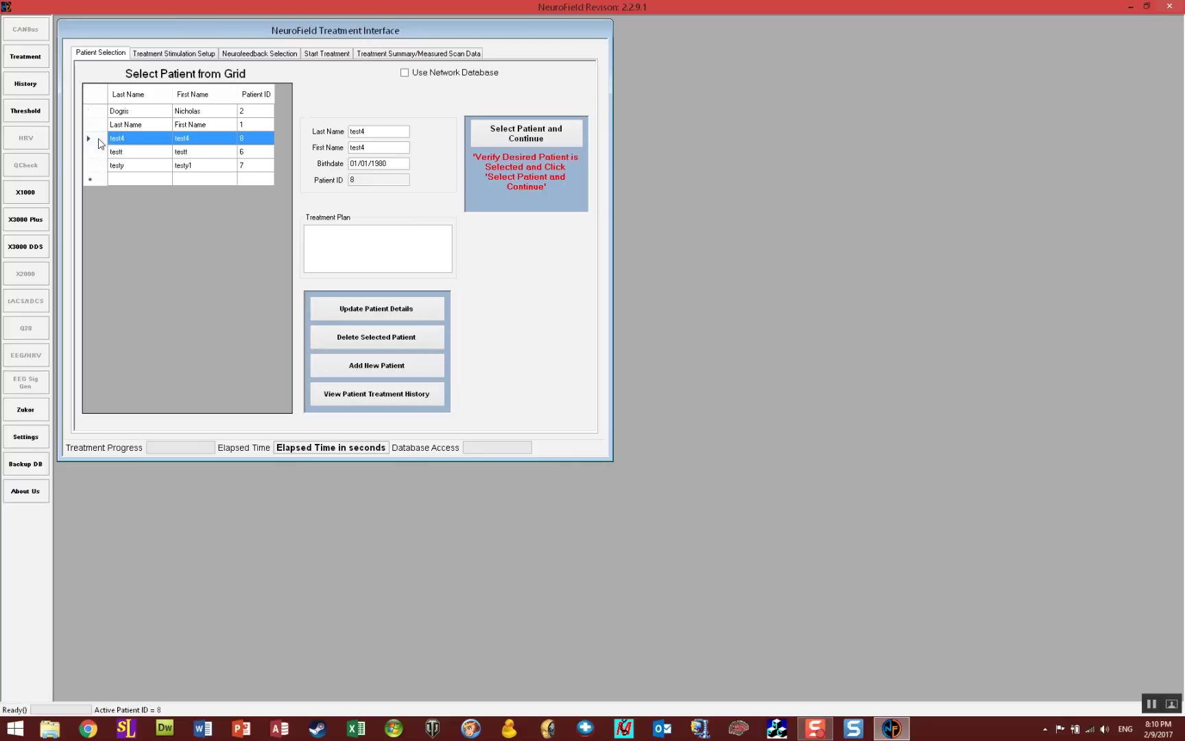
click(500, 133)
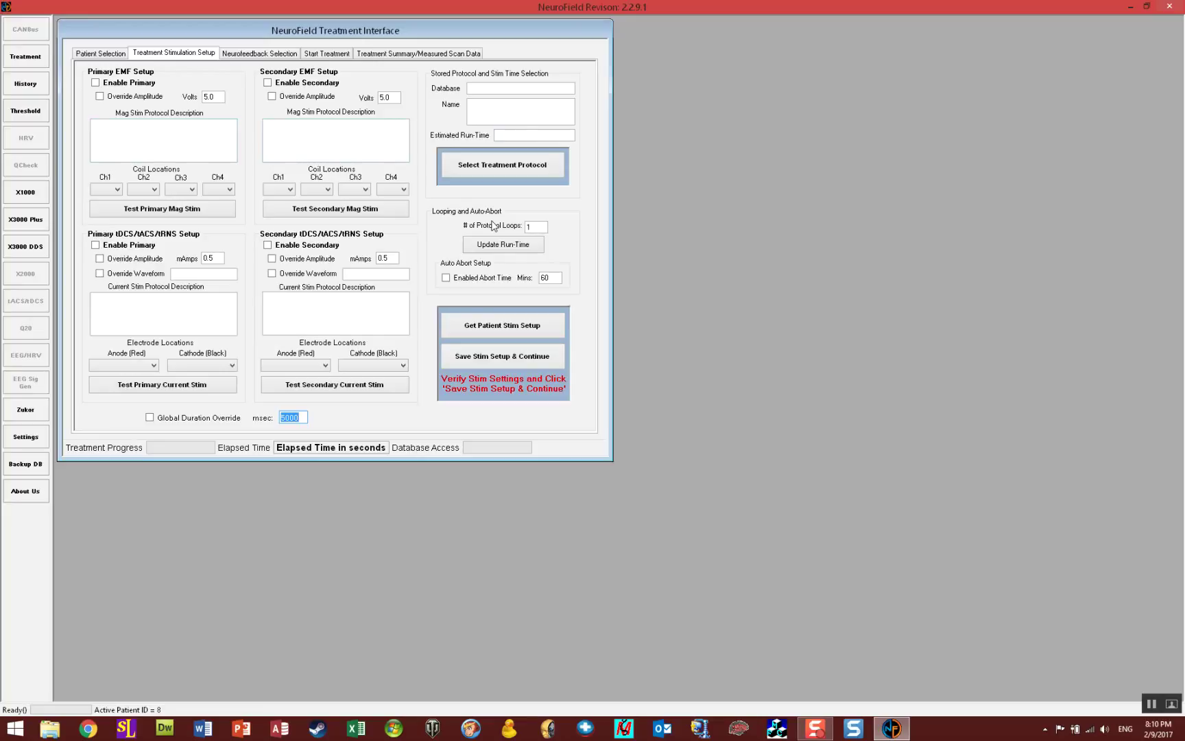
Reload the patient's saved stim setup, then save the stim and patient settings.
click(471, 330)
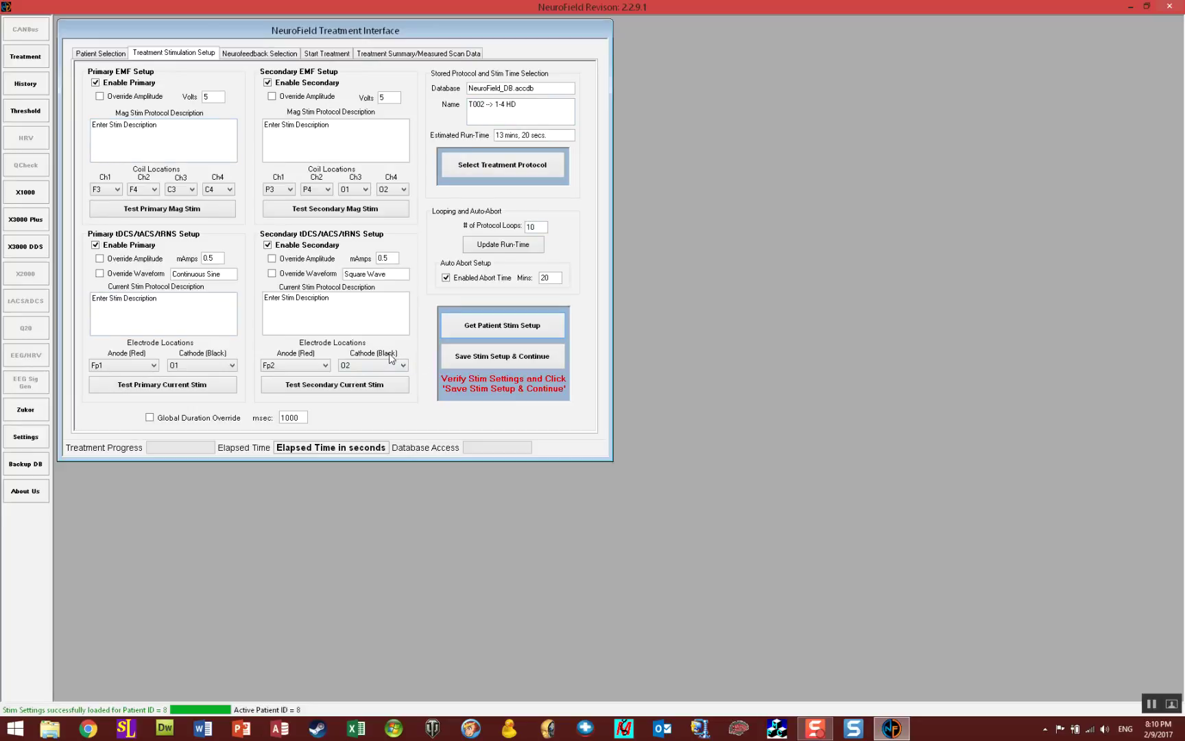
click(502, 356)
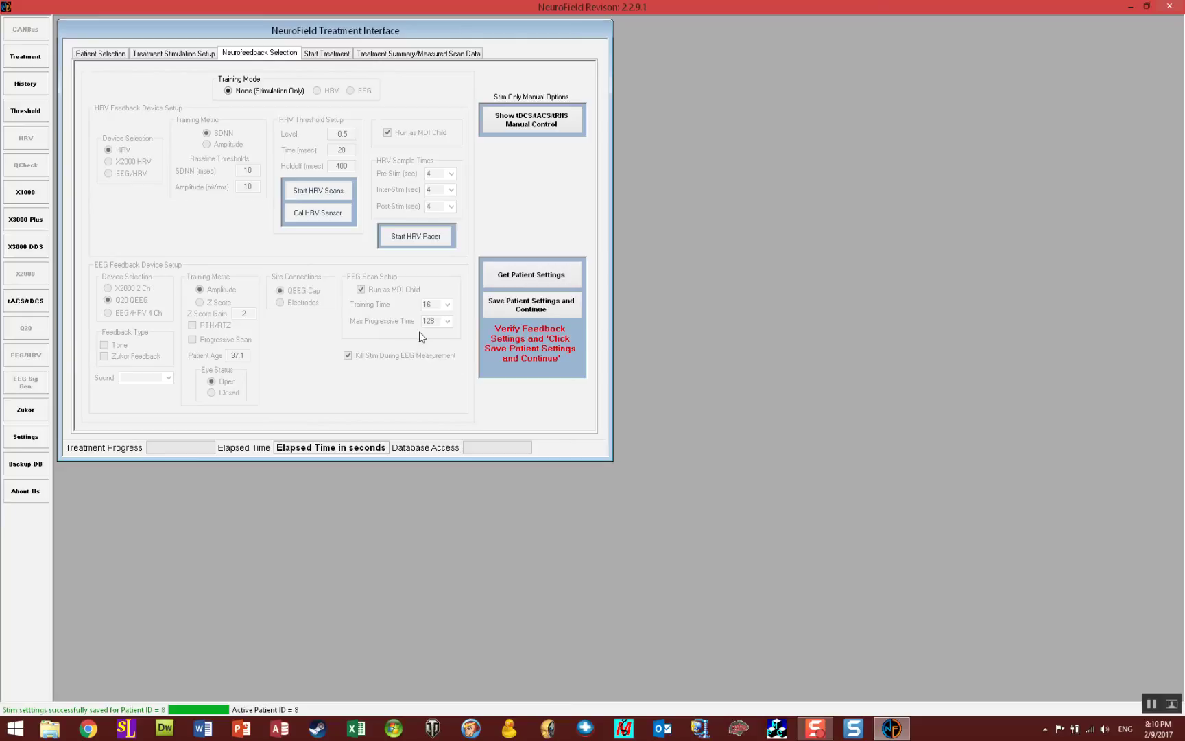
click(498, 306)
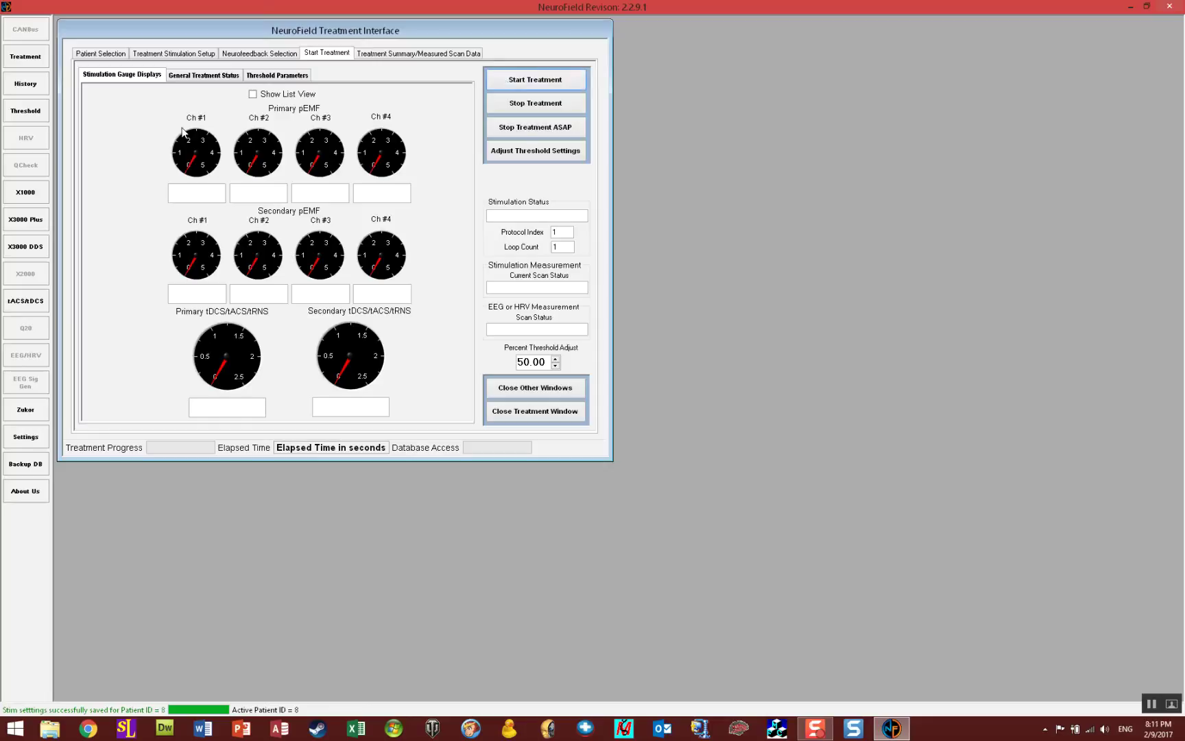
click(26, 84)
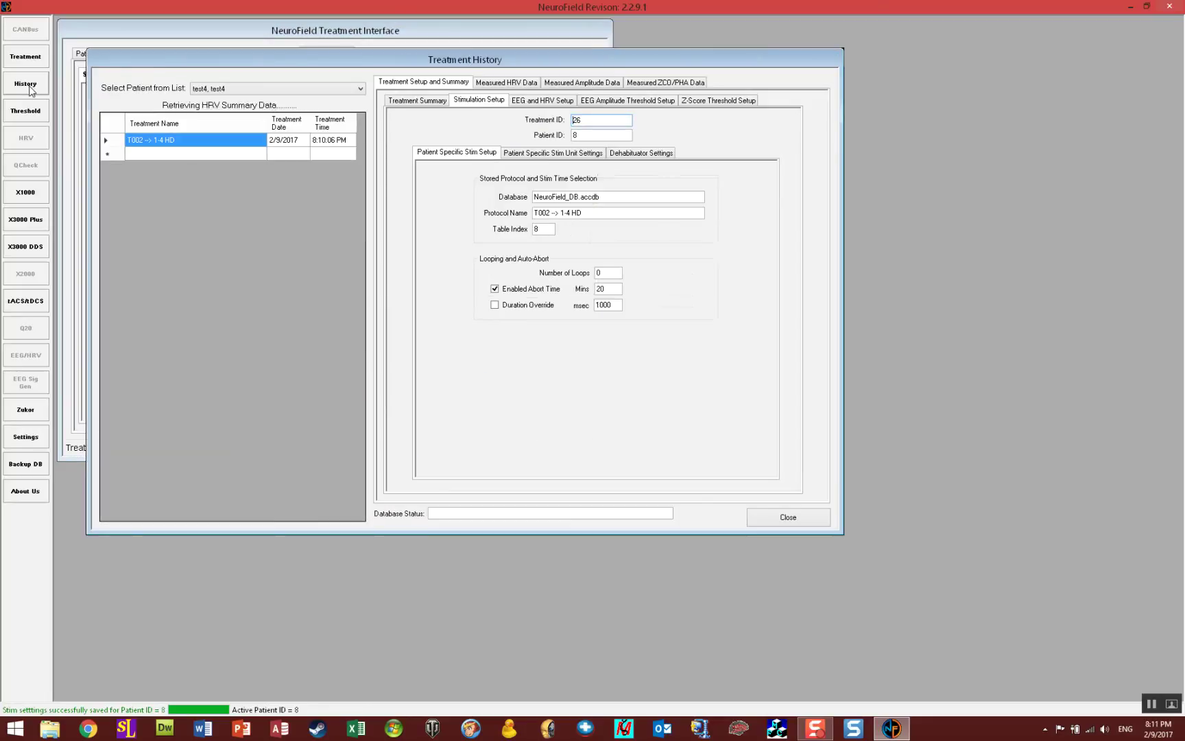
click(112, 142)
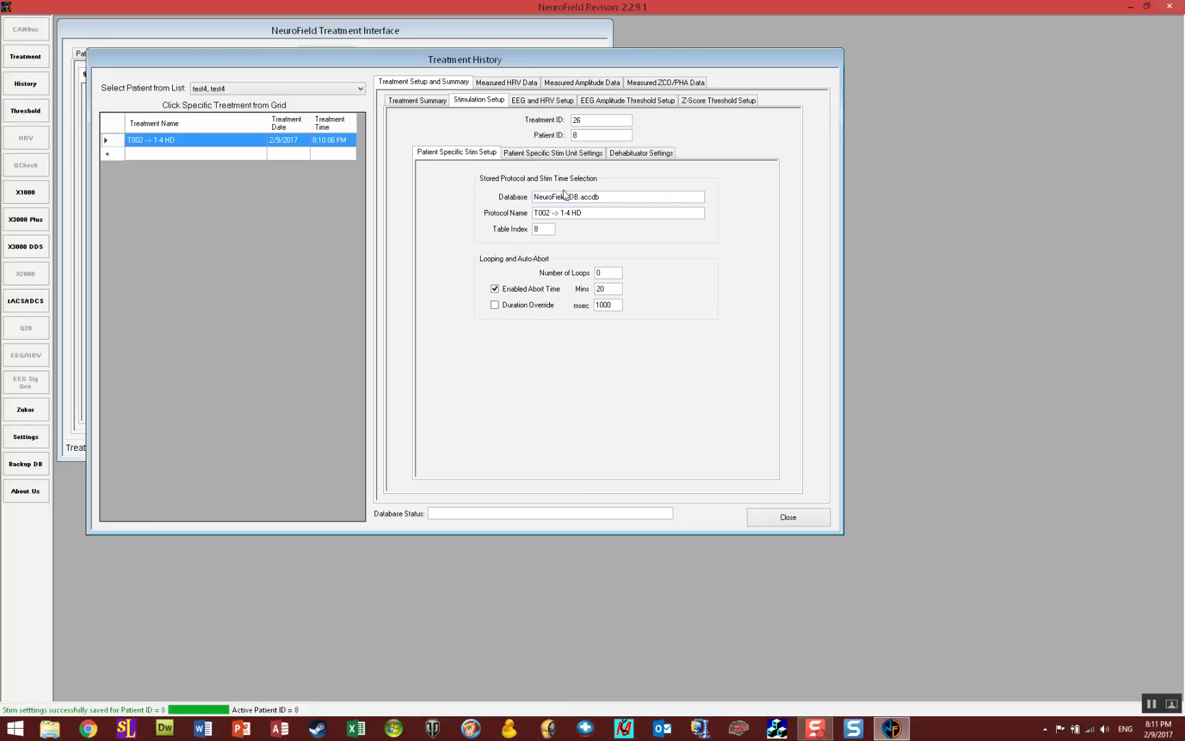
click(536, 154)
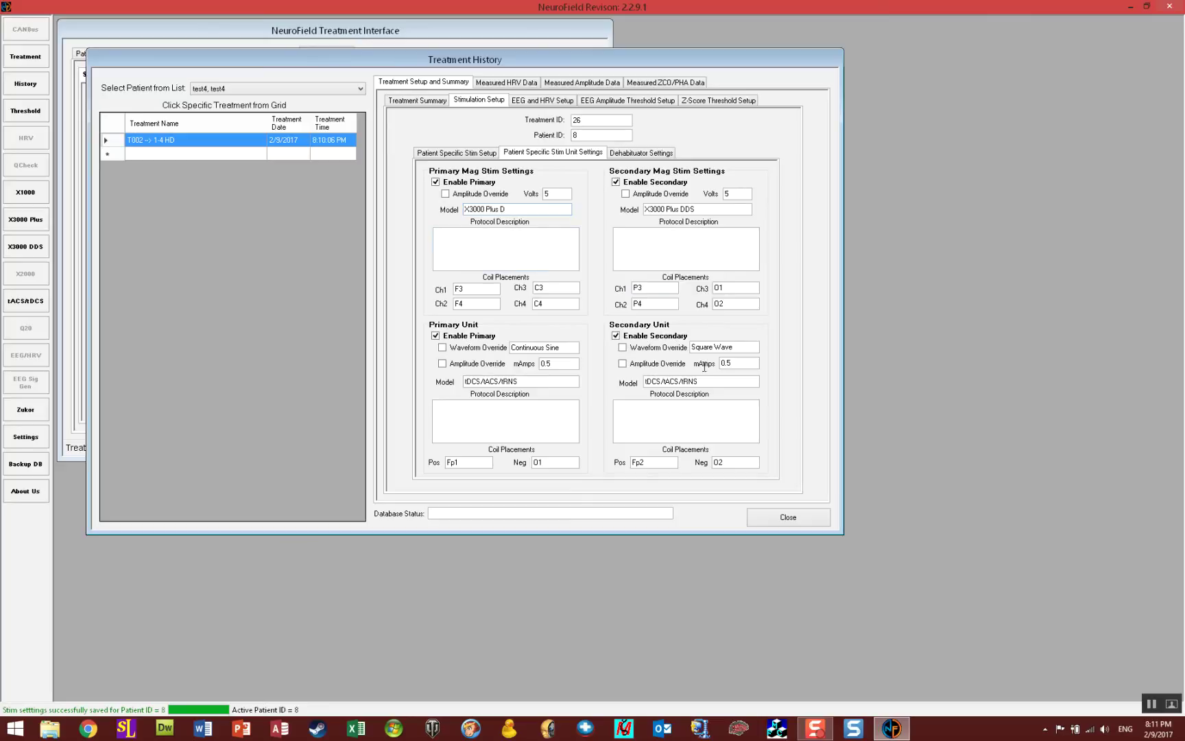
click(767, 518)
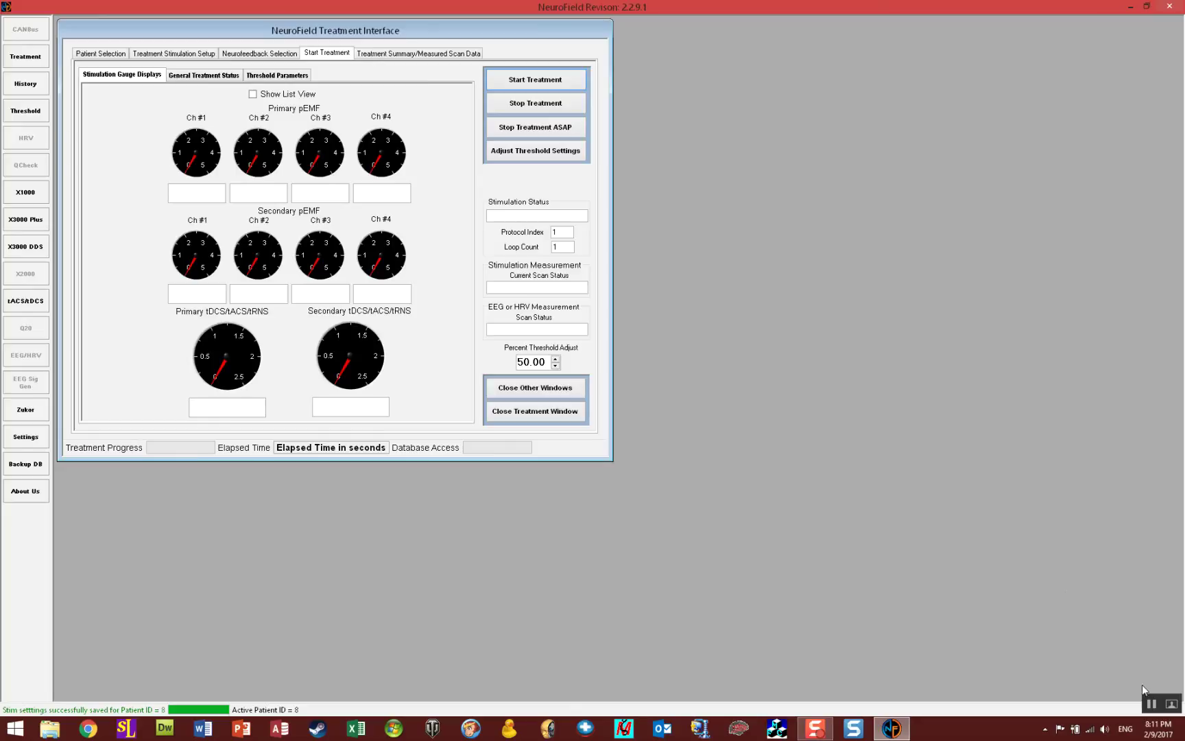